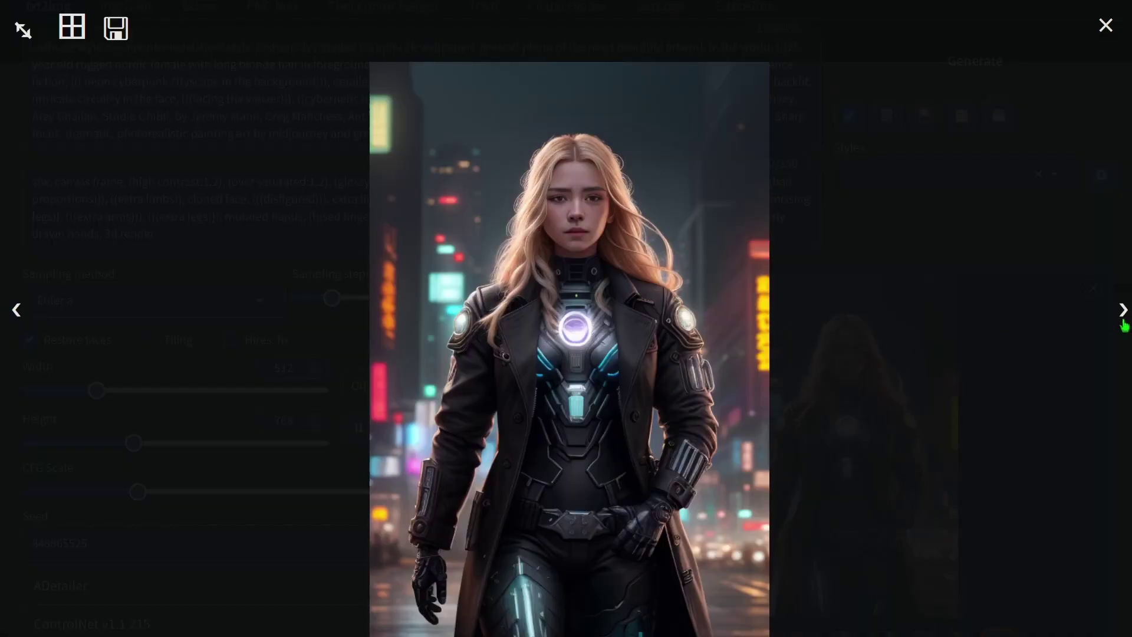
Step: Page through the blonde cyberpunk portrait batch full-screen, then close the viewer
{"action": "left_click", "coordinate": [1055, 424]}
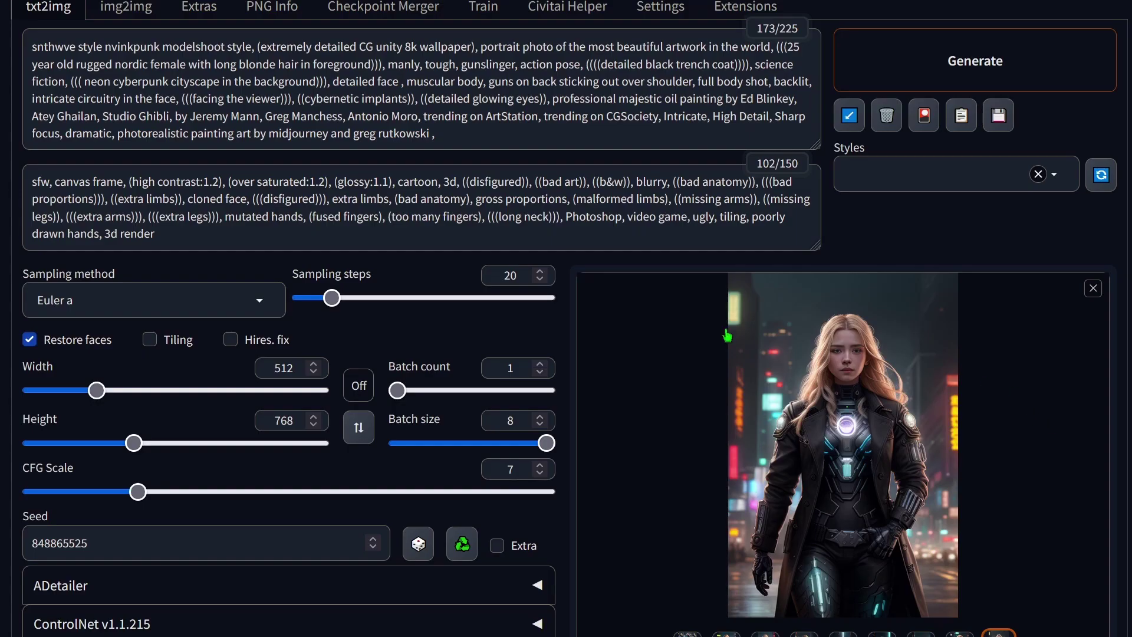
{"action": "left_click", "coordinate": [764, 633]}
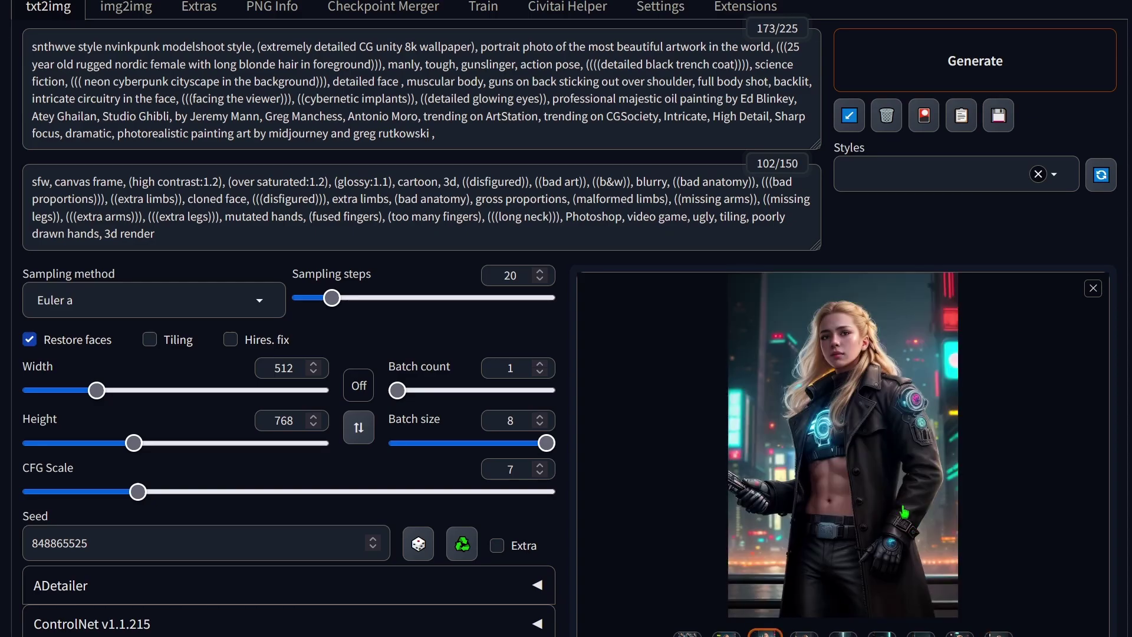
{"action": "left_click", "coordinate": [827, 475]}
{"action": "left_click", "coordinate": [1124, 324]}
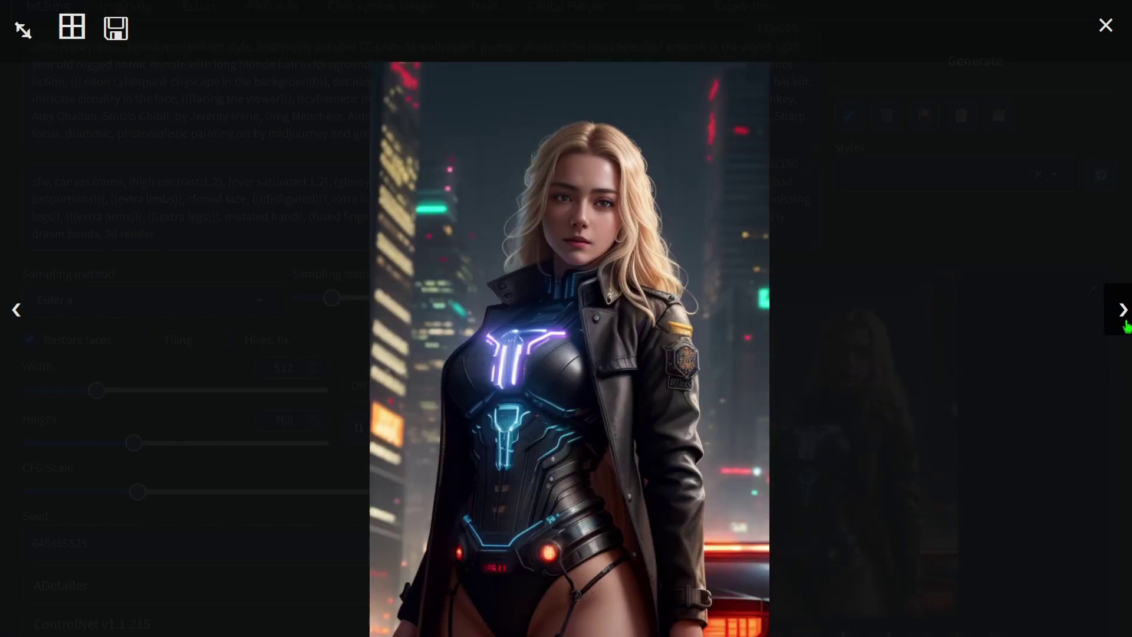
{"action": "left_click", "coordinate": [1124, 324]}
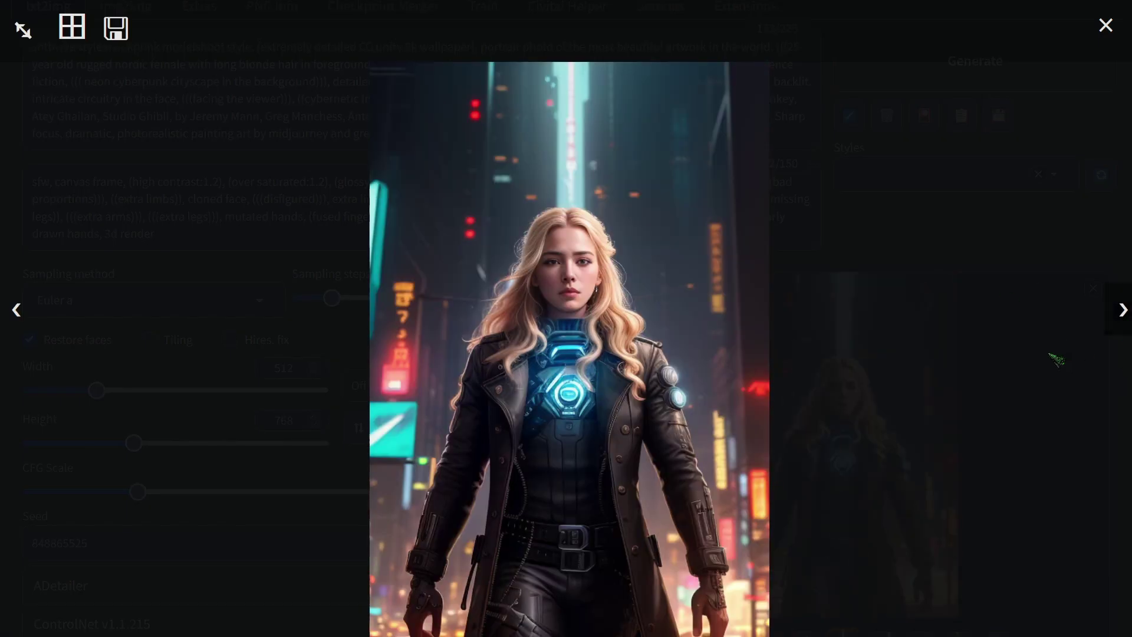
{"action": "left_click", "coordinate": [1120, 310]}
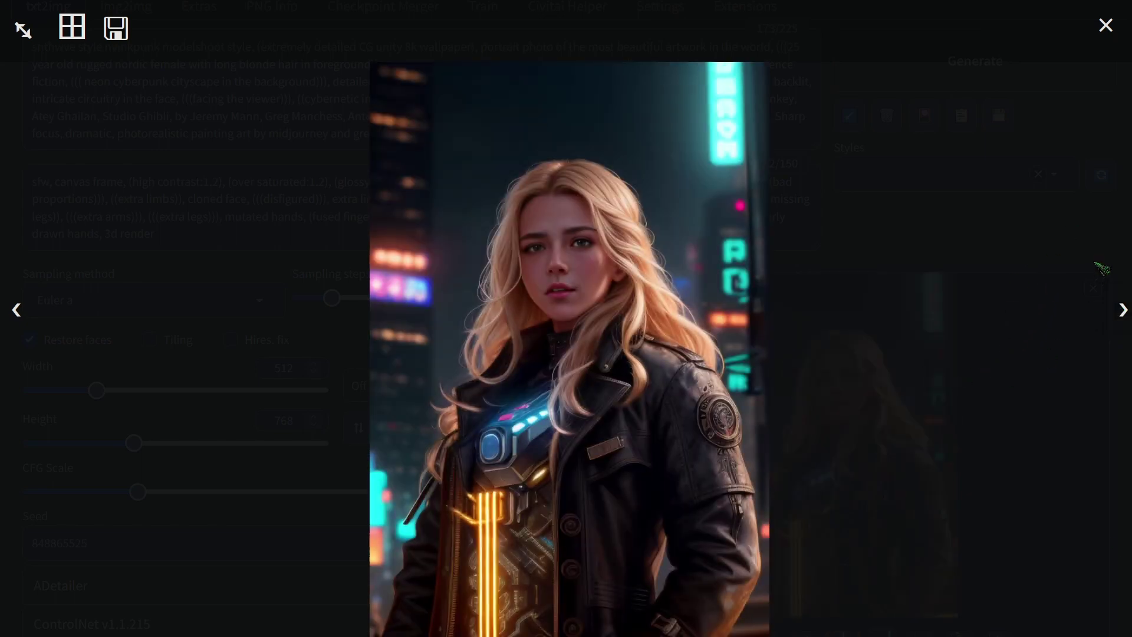
{"action": "left_click", "coordinate": [1120, 318]}
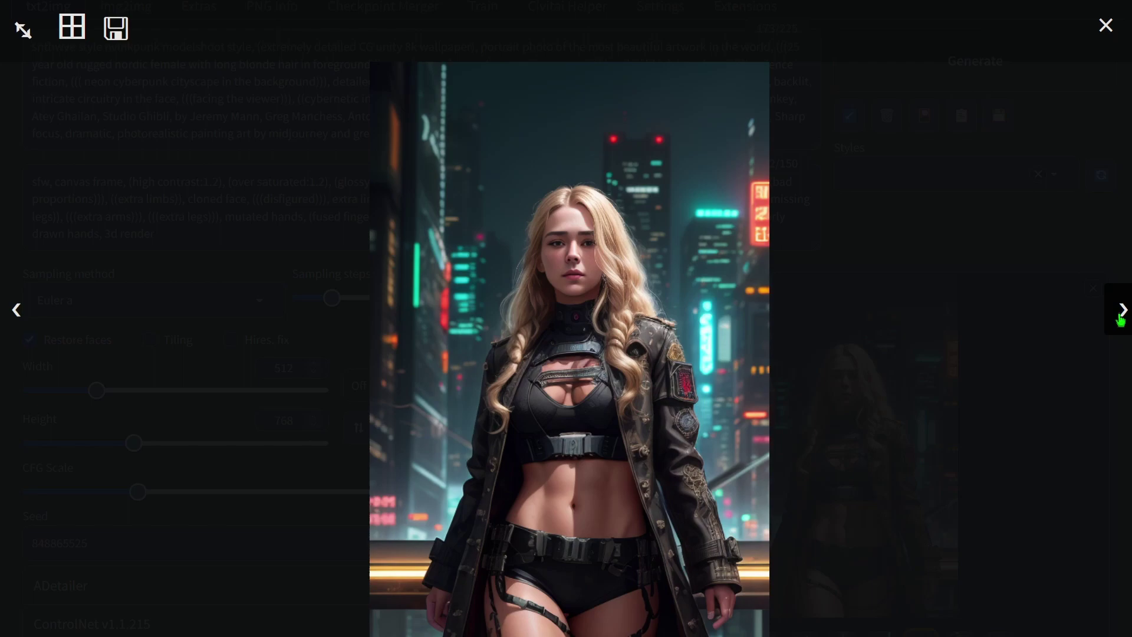
{"action": "left_click", "coordinate": [1120, 319]}
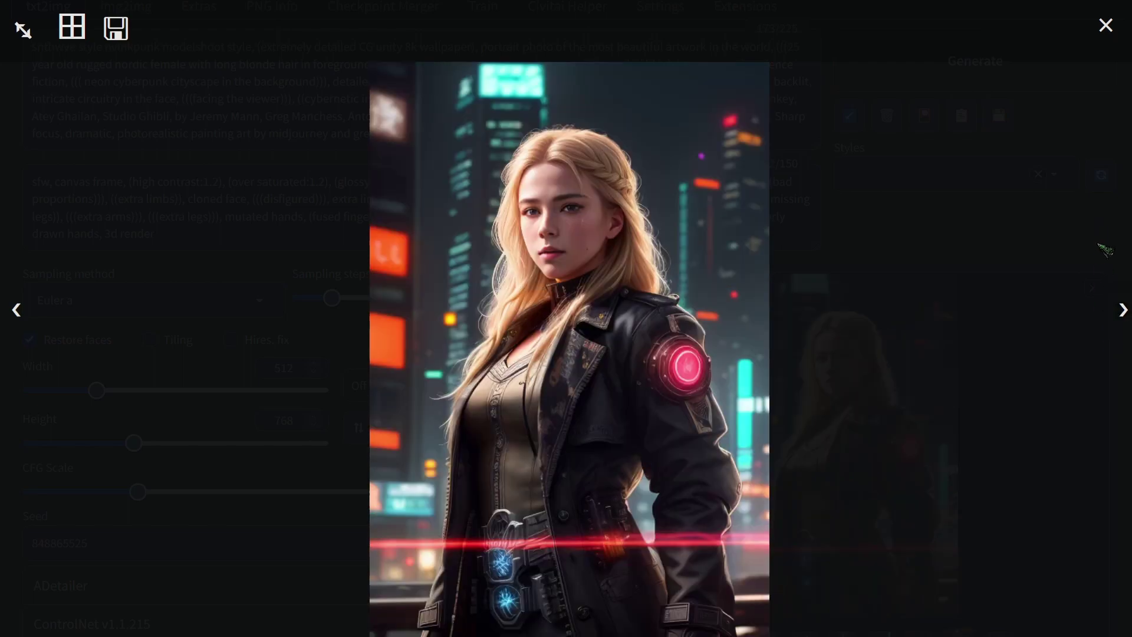
{"action": "left_click", "coordinate": [1007, 274]}
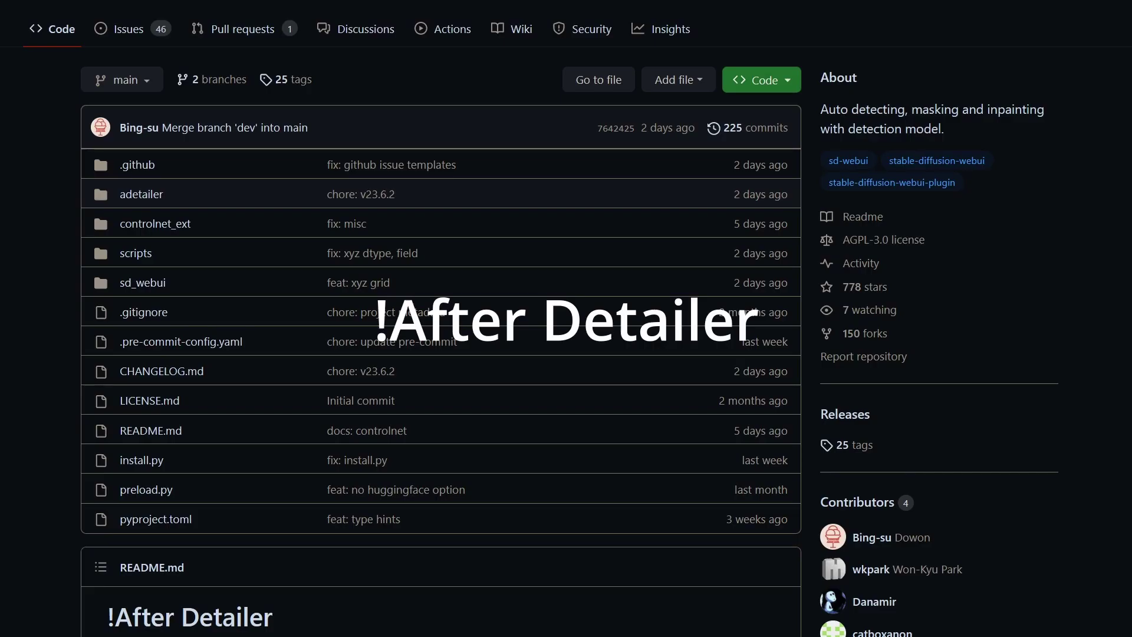
Step: Highlight the adetailer repository git URL in the README, then clear the selection
{"action": "scroll", "coordinate": [783, 238], "scroll_direction": "down", "scroll_amount": 12}
{"action": "scroll", "coordinate": [783, 237], "scroll_direction": "up", "scroll_amount": 3}
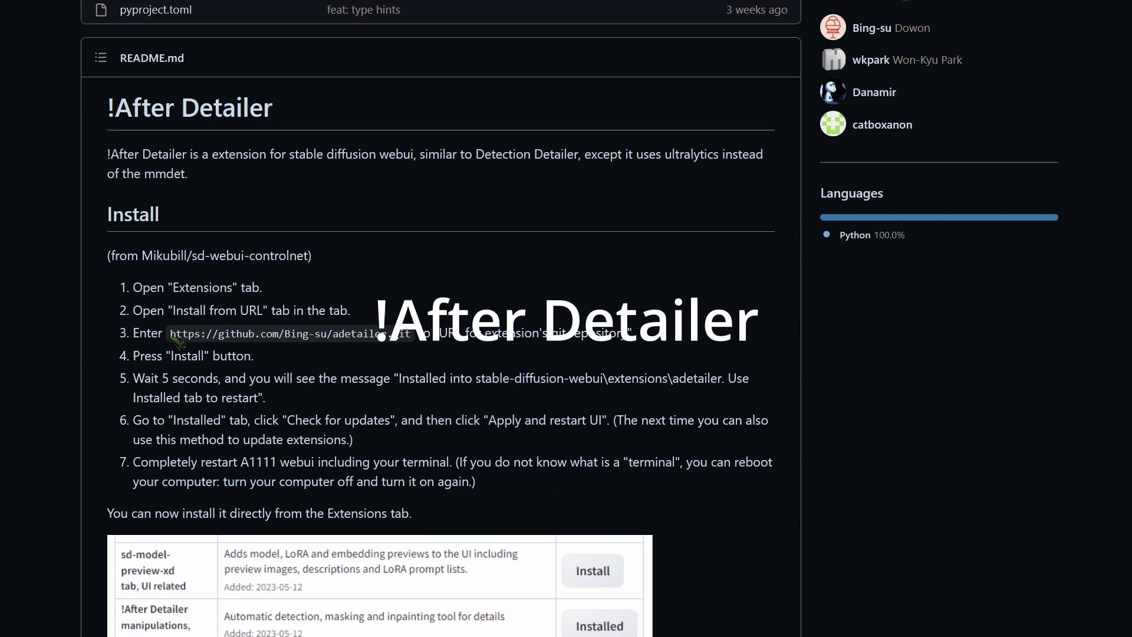
{"action": "left_click_drag", "start_coordinate": [171, 334], "coordinate": [420, 337]}
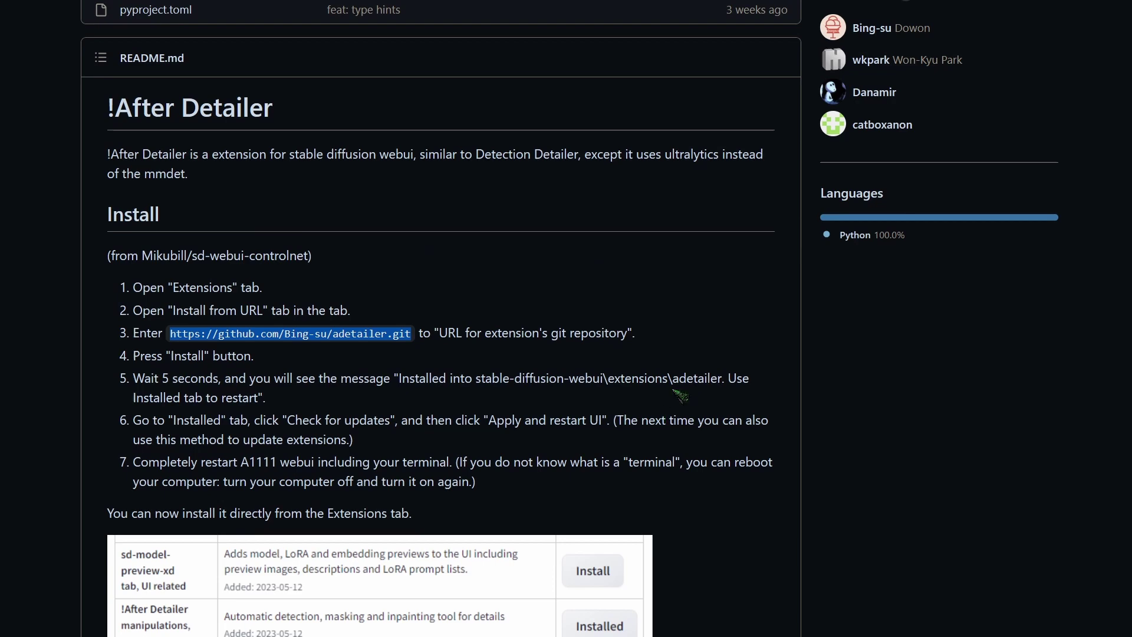
{"action": "left_click", "coordinate": [750, 336]}
Step: Scroll through the rest of the README and select the Install step 3 git URL for copying
{"action": "scroll", "coordinate": [837, 291], "scroll_direction": "down", "scroll_amount": 6}
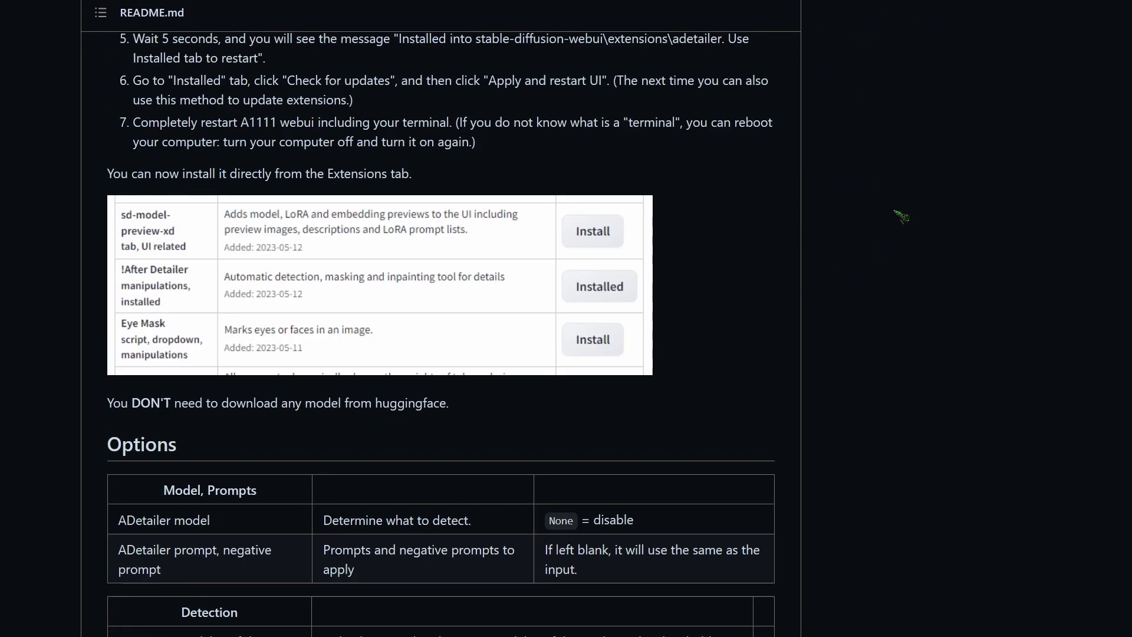
{"action": "scroll", "coordinate": [979, 192], "scroll_direction": "down", "scroll_amount": 17}
{"action": "scroll", "coordinate": [989, 201], "scroll_direction": "down", "scroll_amount": 20}
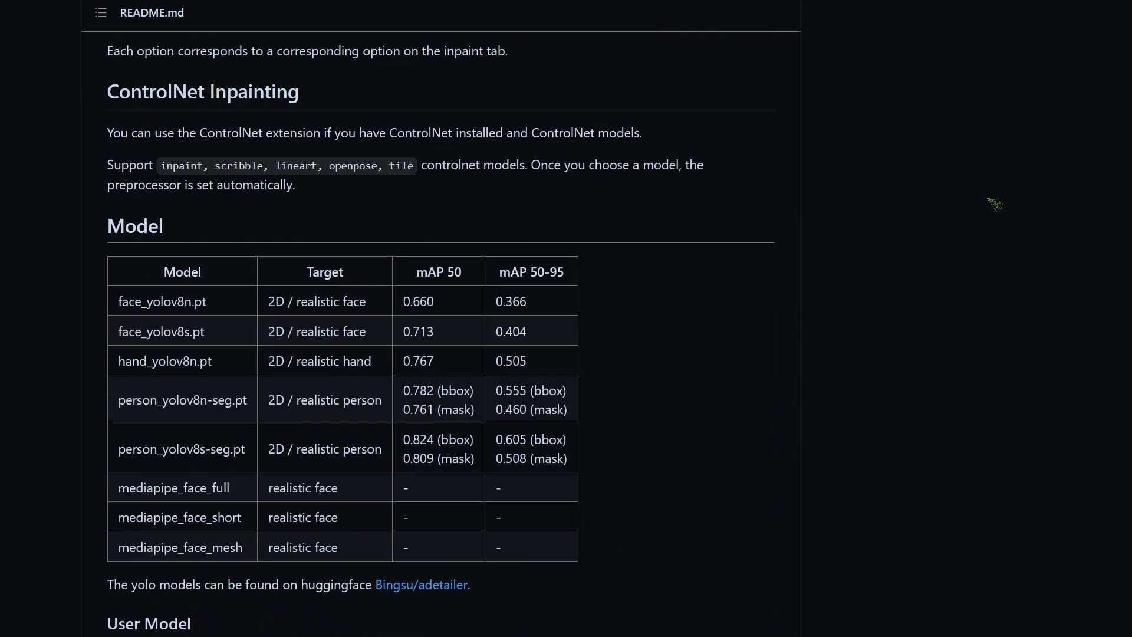
{"action": "scroll", "coordinate": [963, 155], "scroll_direction": "down", "scroll_amount": 5}
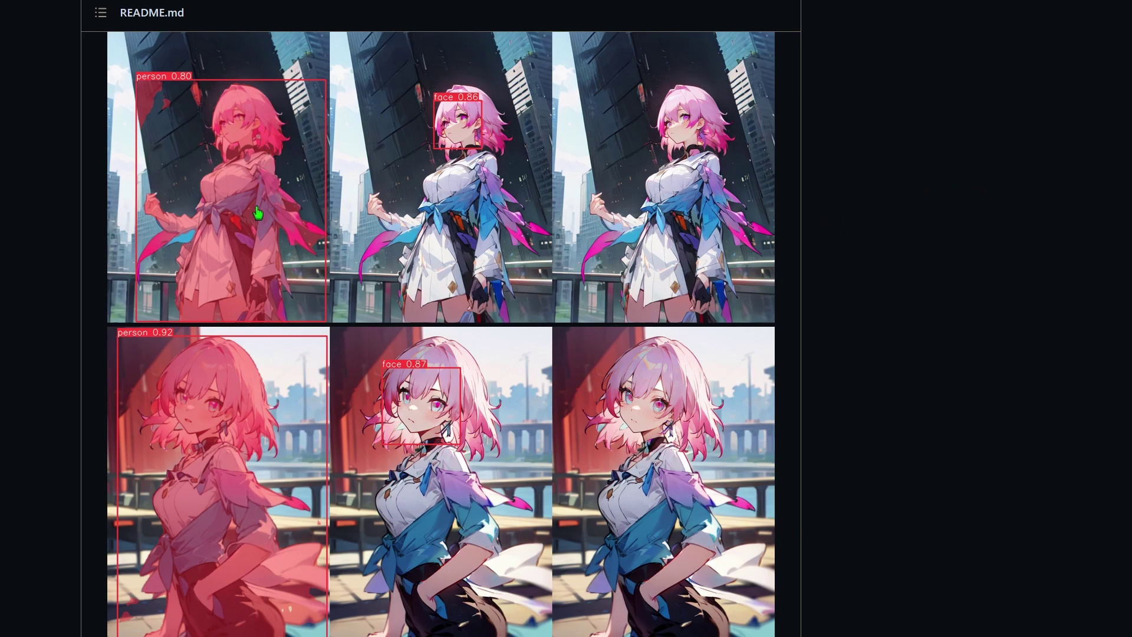
{"action": "scroll", "coordinate": [787, 176], "scroll_direction": "down", "scroll_amount": 1}
{"action": "scroll", "coordinate": [979, 155], "scroll_direction": "down", "scroll_amount": 3}
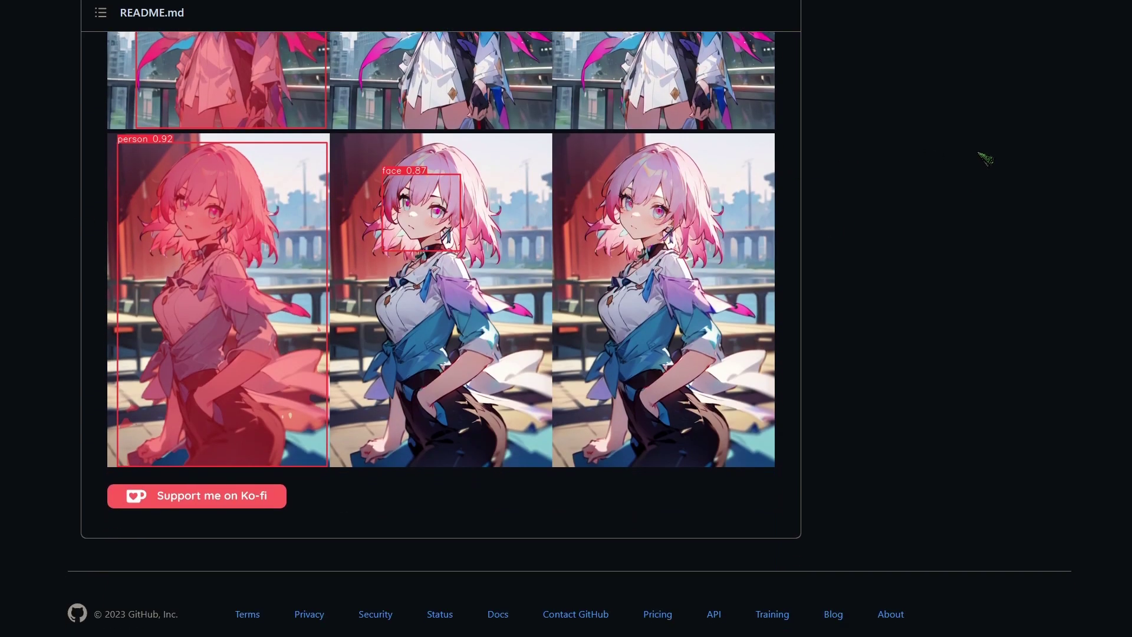
{"action": "scroll", "coordinate": [961, 121], "scroll_direction": "up", "scroll_amount": 3}
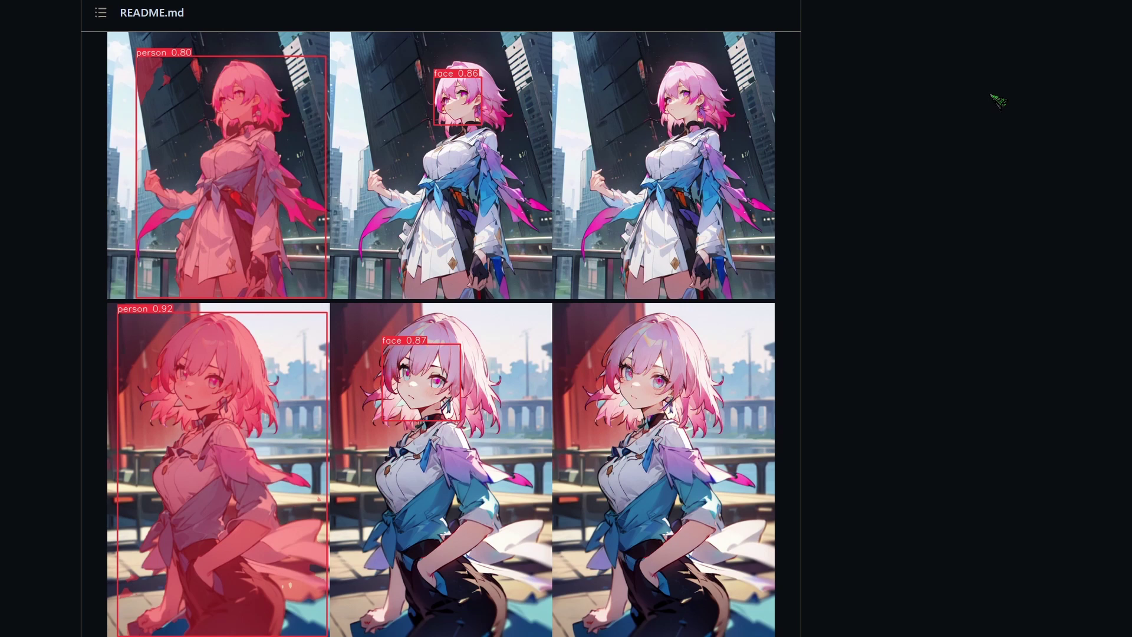
{"action": "scroll", "coordinate": [831, 91], "scroll_direction": "up", "scroll_amount": 1}
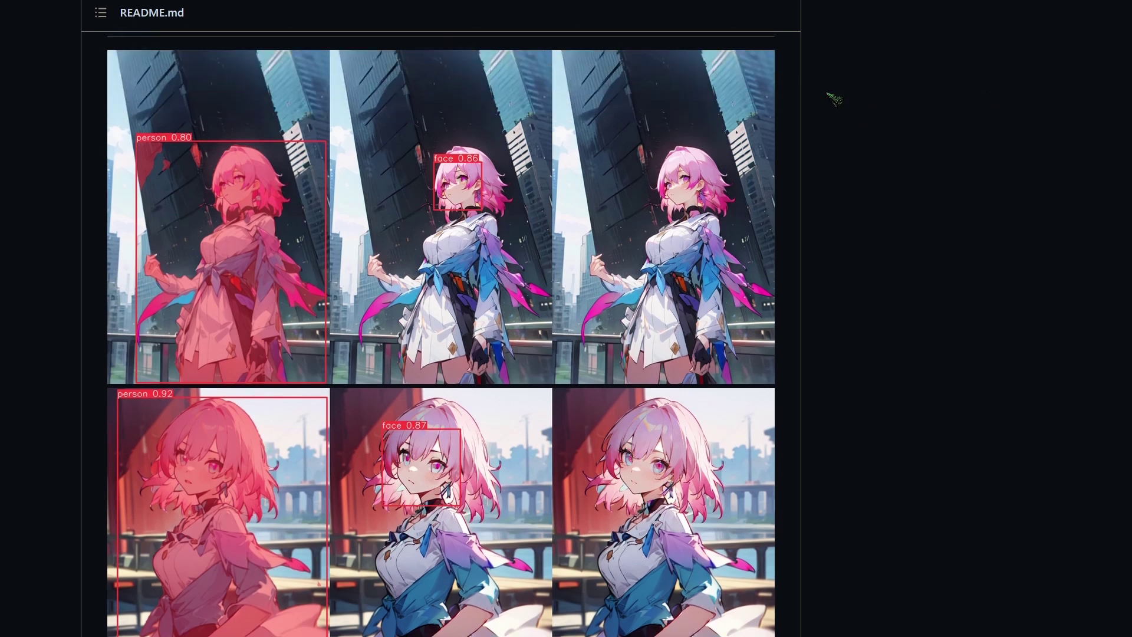
{"action": "scroll", "coordinate": [831, 212], "scroll_direction": "down", "scroll_amount": 1}
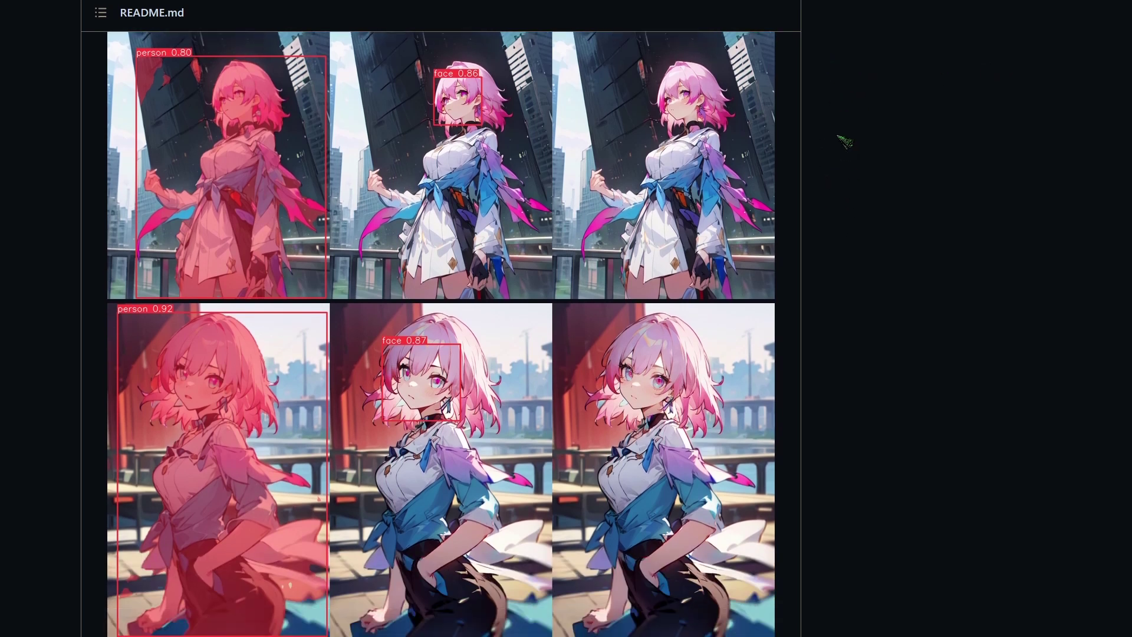
{"action": "scroll", "coordinate": [834, 177], "scroll_direction": "up", "scroll_amount": 5}
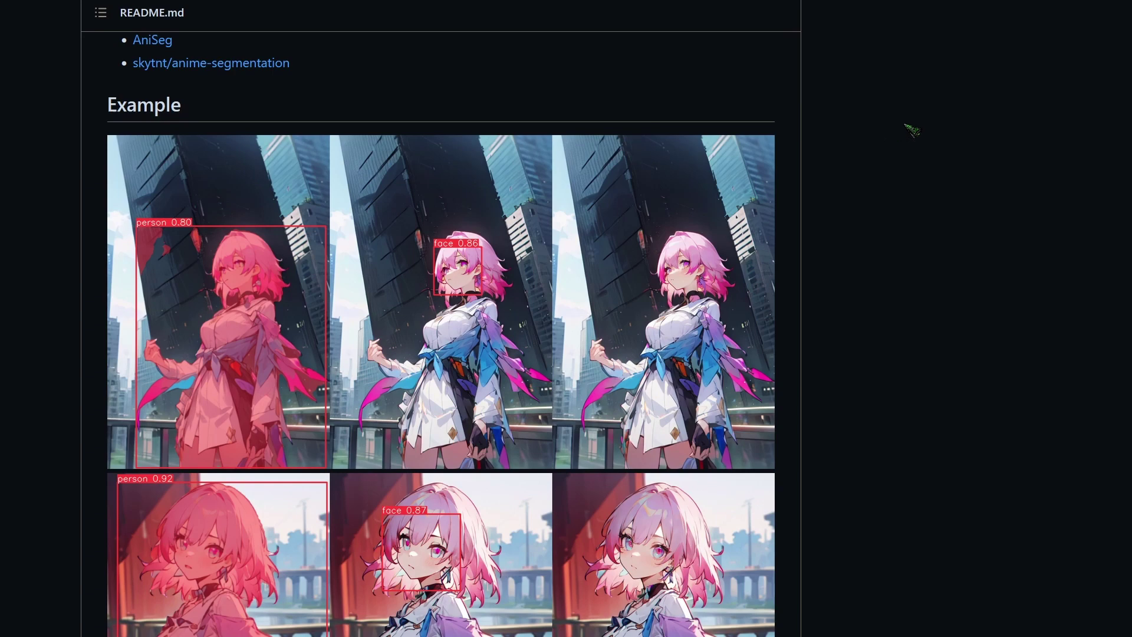
{"action": "scroll", "coordinate": [911, 129], "scroll_direction": "down", "scroll_amount": 5}
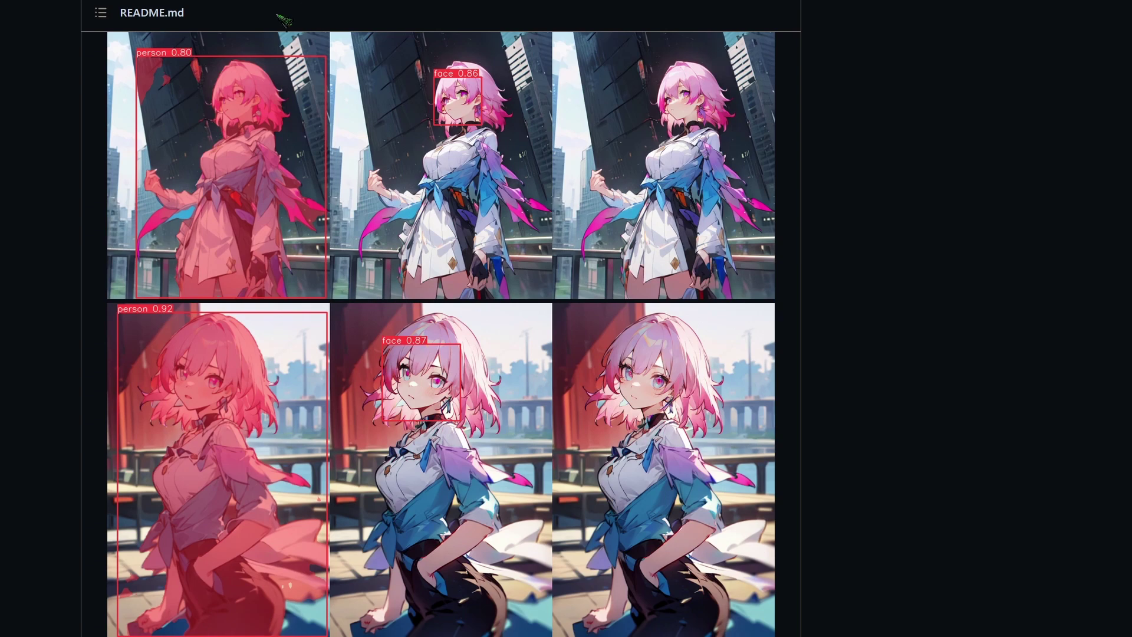
{"action": "scroll", "coordinate": [285, 22], "scroll_direction": "up", "scroll_amount": 15}
{"action": "left_click_drag", "start_coordinate": [411, 367], "coordinate": [164, 364]}
{"action": "key", "text": "ctrl+c"}
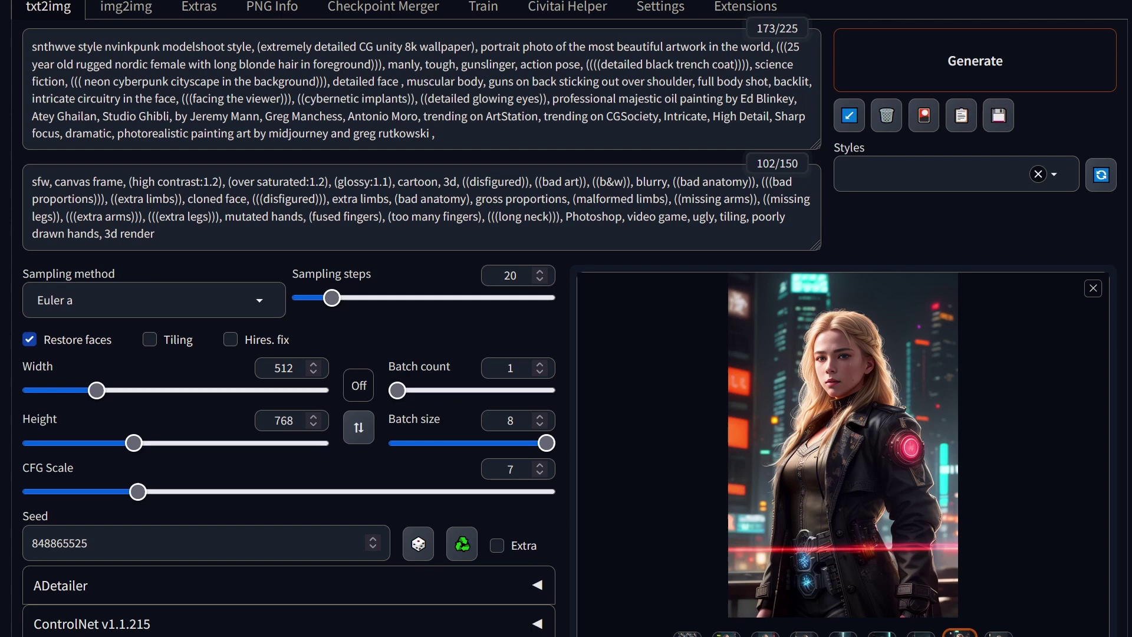
Step: Paste the adetailer git URL into the Extensions page's Install from URL field
{"action": "left_click", "coordinate": [730, 8]}
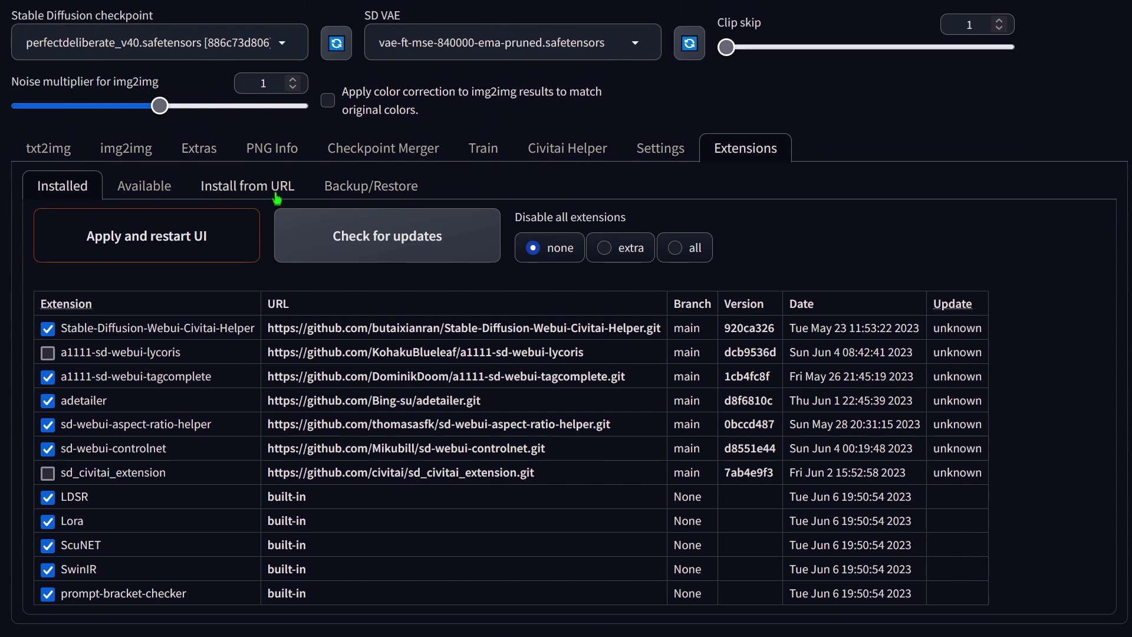
{"action": "left_click", "coordinate": [248, 186]}
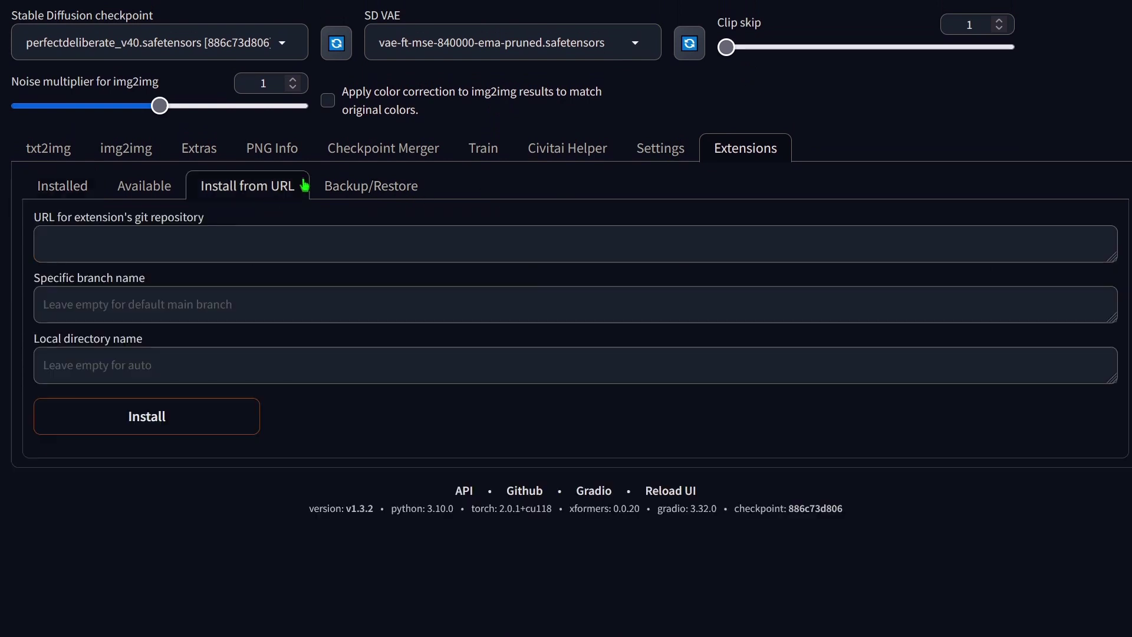
{"action": "left_click", "coordinate": [195, 259]}
{"action": "key", "text": "ctrl+v"}
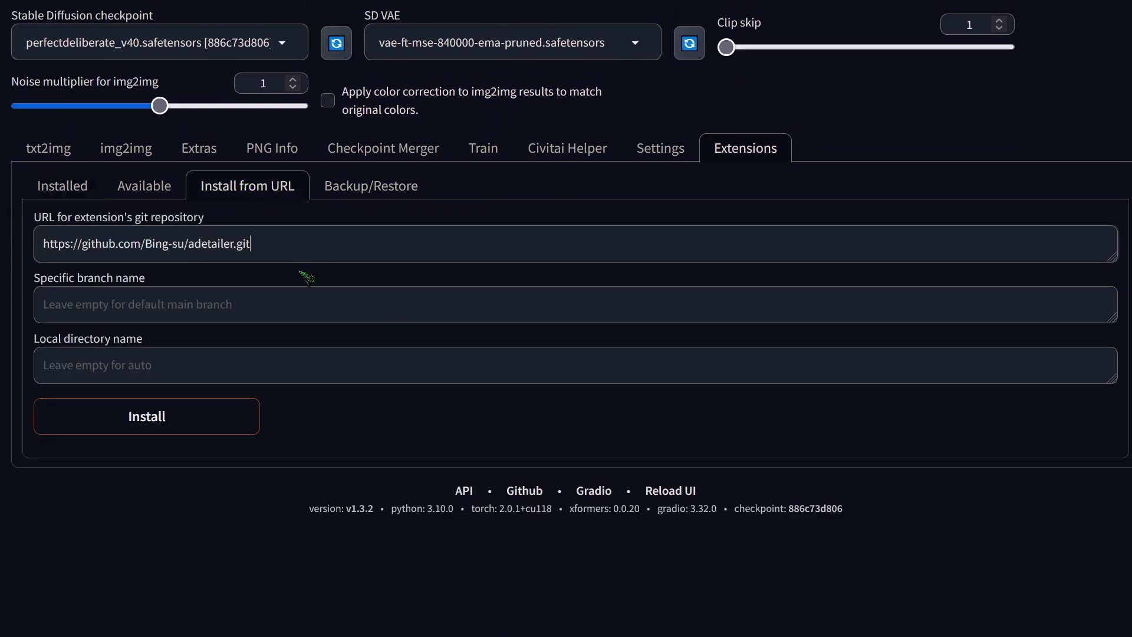
Step: Go back to txt2img, expand the ADetailer accordion and put the cursor in its prompt box
{"action": "left_click", "coordinate": [65, 158]}
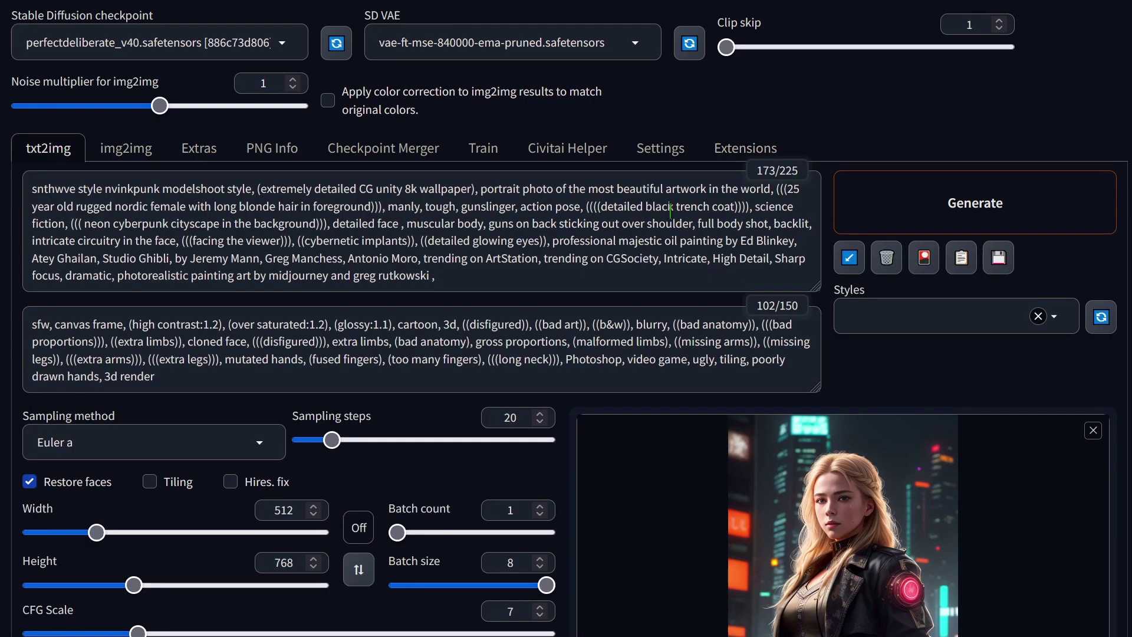
{"action": "scroll", "coordinate": [674, 206], "scroll_direction": "down", "scroll_amount": 3}
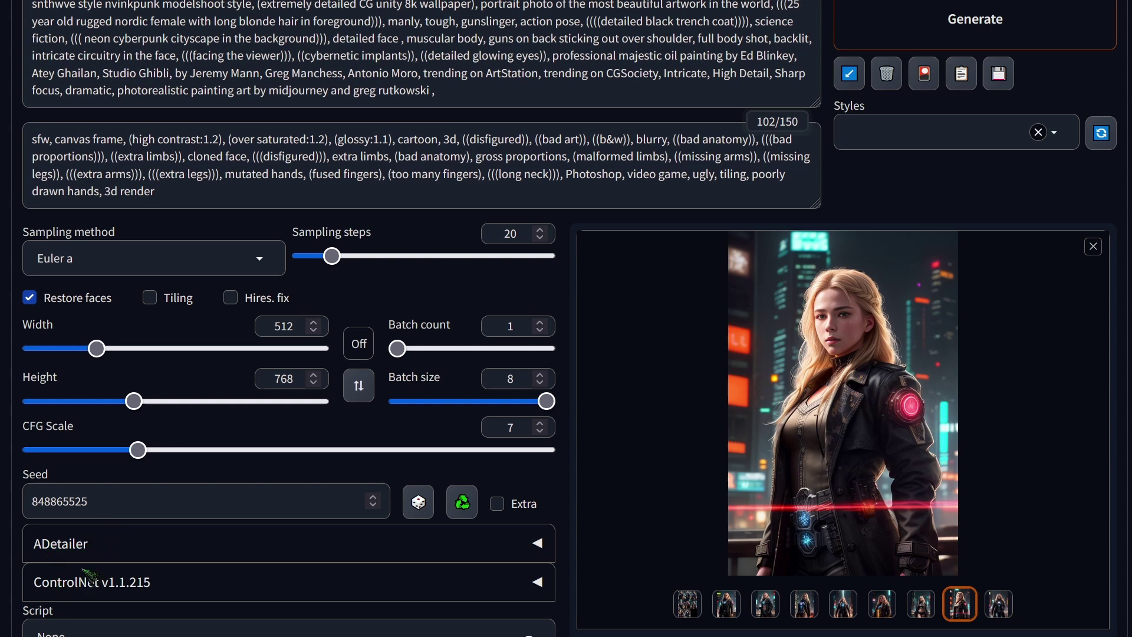
{"action": "left_click", "coordinate": [78, 556]}
{"action": "scroll", "coordinate": [489, 310], "scroll_direction": "down", "scroll_amount": 8}
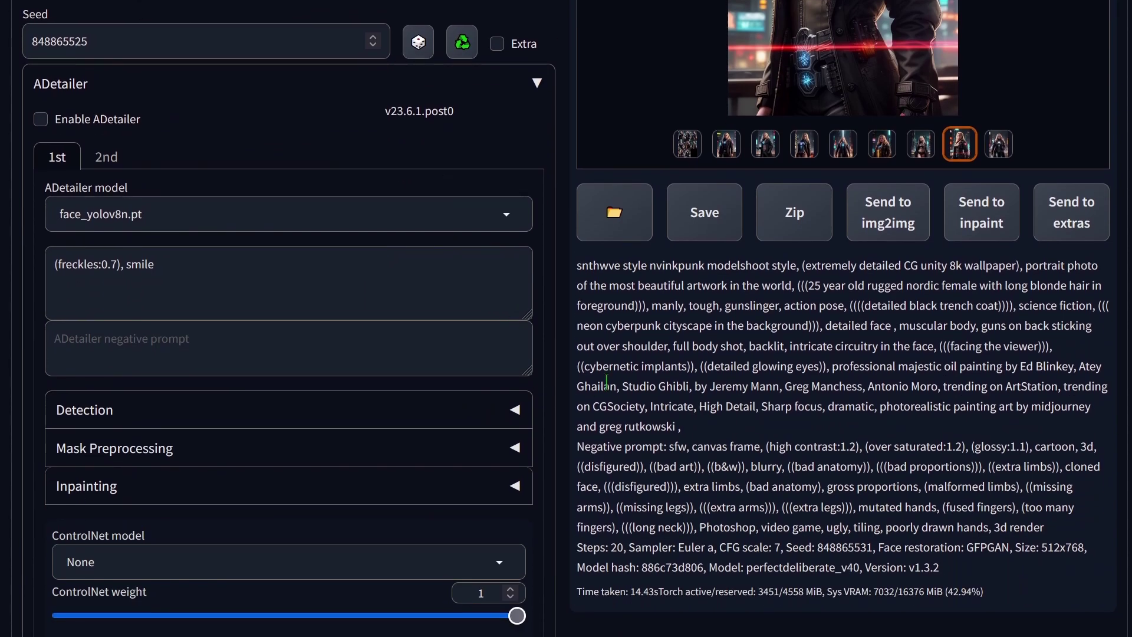
{"action": "scroll", "coordinate": [607, 383], "scroll_direction": "up", "scroll_amount": 2}
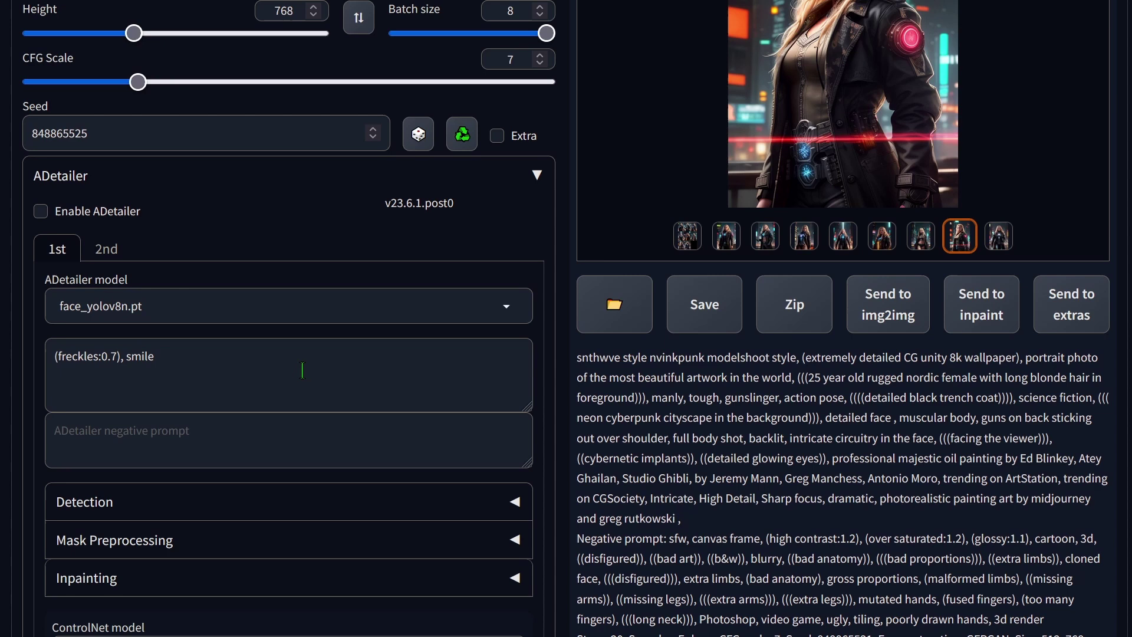
{"action": "scroll", "coordinate": [302, 370], "scroll_direction": "up", "scroll_amount": 2}
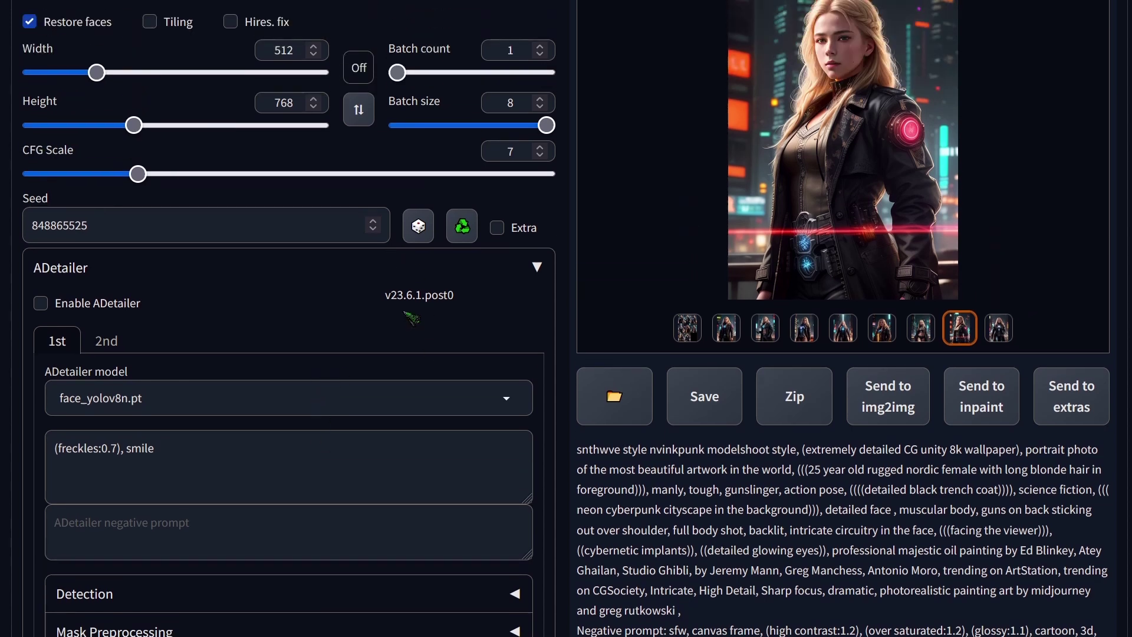
{"action": "left_click", "coordinate": [258, 460]}
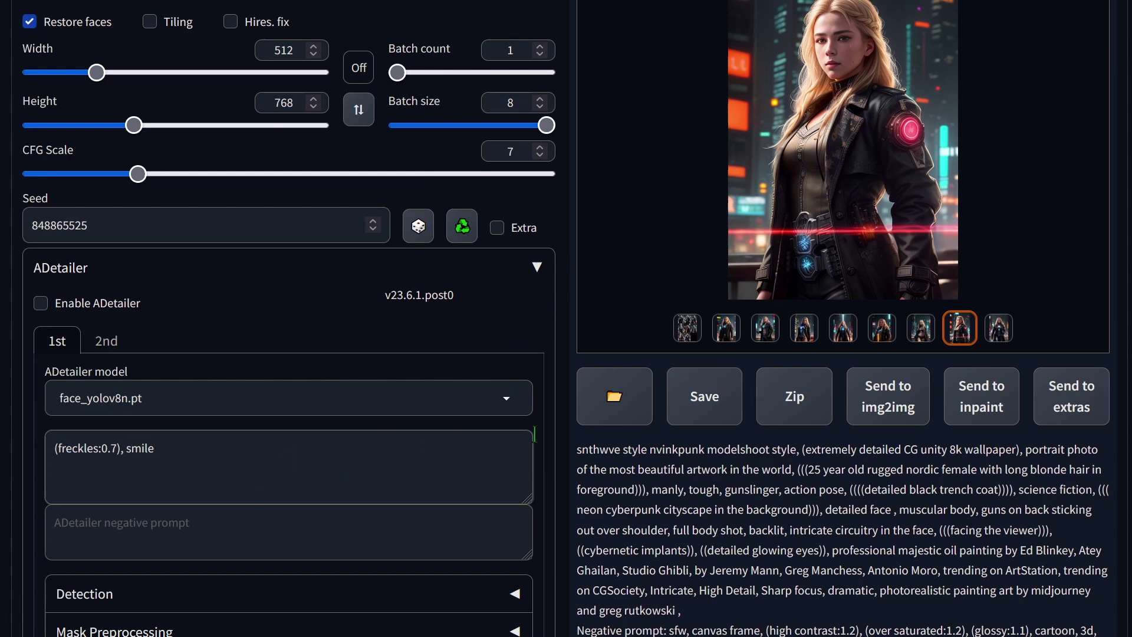
Step: Keep face_yolov8n.pt as ADetailer's detection model from the model list
{"action": "left_click", "coordinate": [508, 401]}
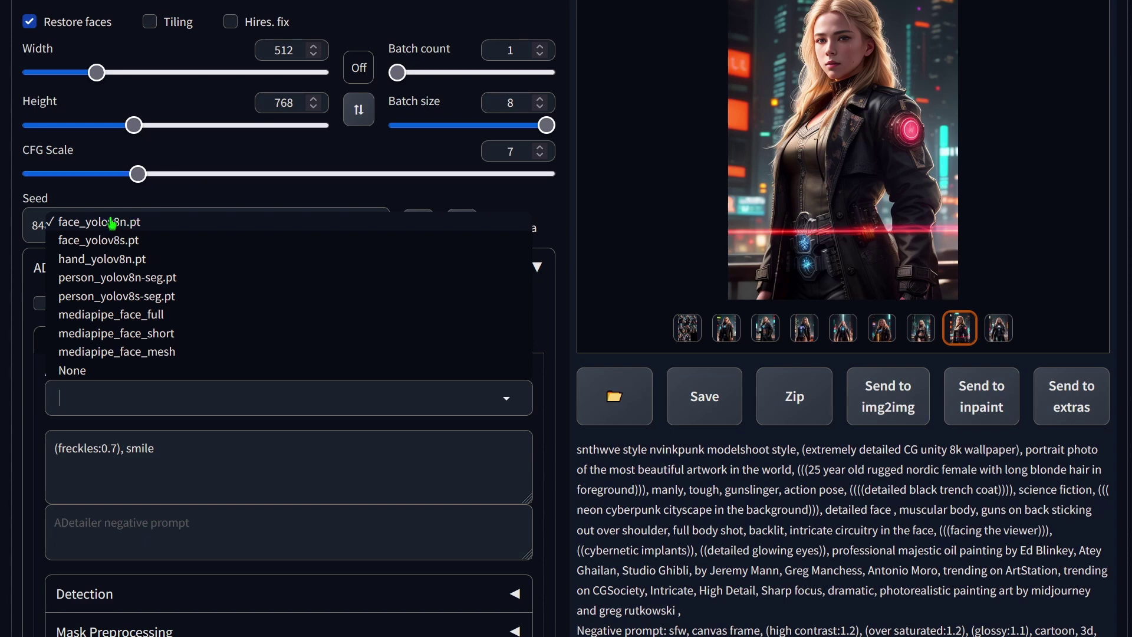
{"action": "left_click", "coordinate": [190, 222]}
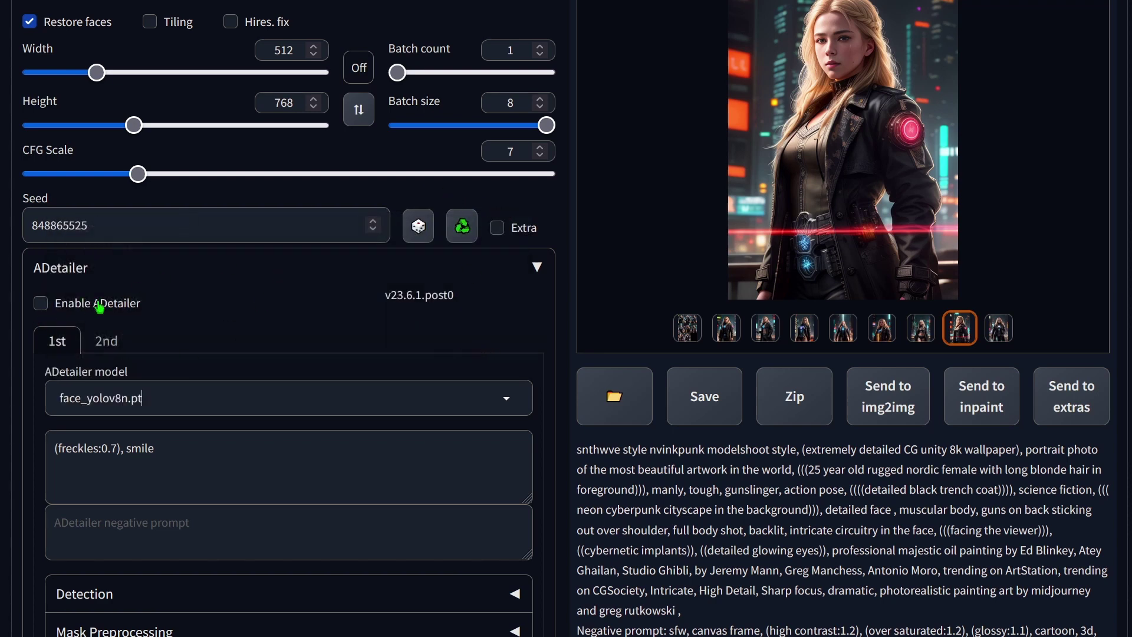
Step: Enable ADetailer, then browse the eight earlier portraits full-size and close the viewer
{"action": "left_click", "coordinate": [40, 303]}
{"action": "left_click", "coordinate": [223, 443]}
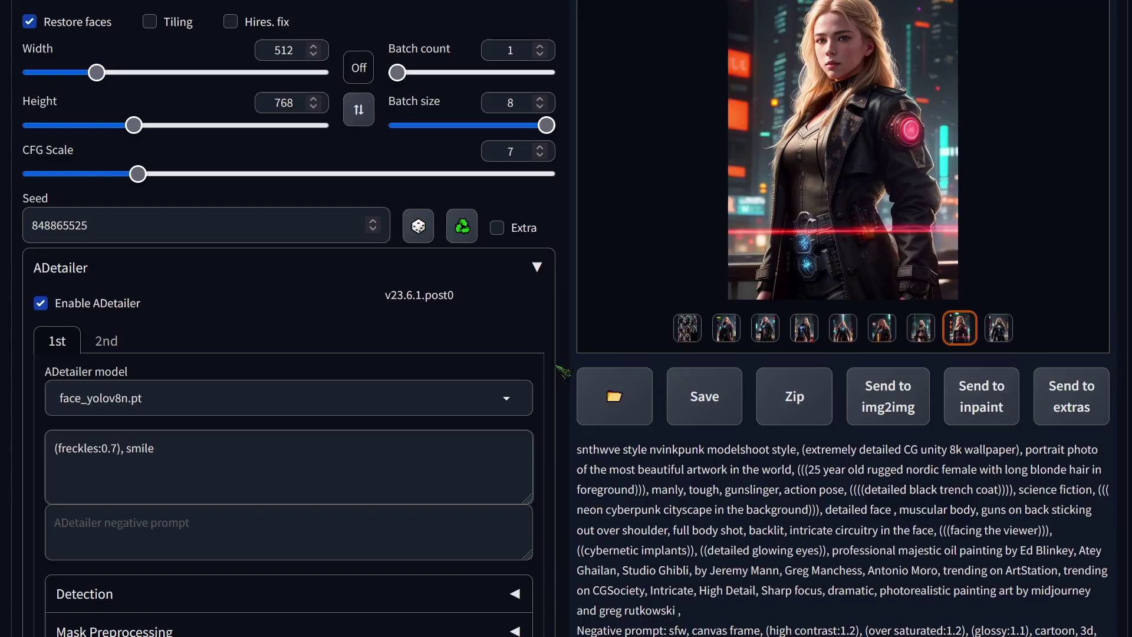
{"action": "left_click", "coordinate": [824, 146]}
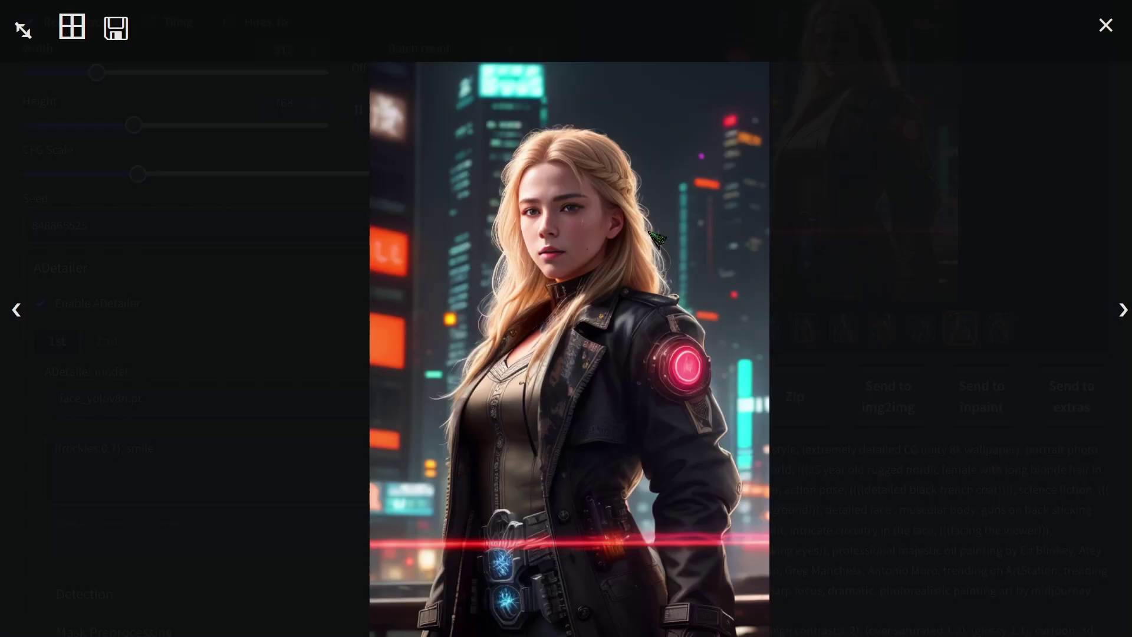
{"action": "left_click", "coordinate": [1123, 310]}
{"action": "left_click", "coordinate": [1127, 319]}
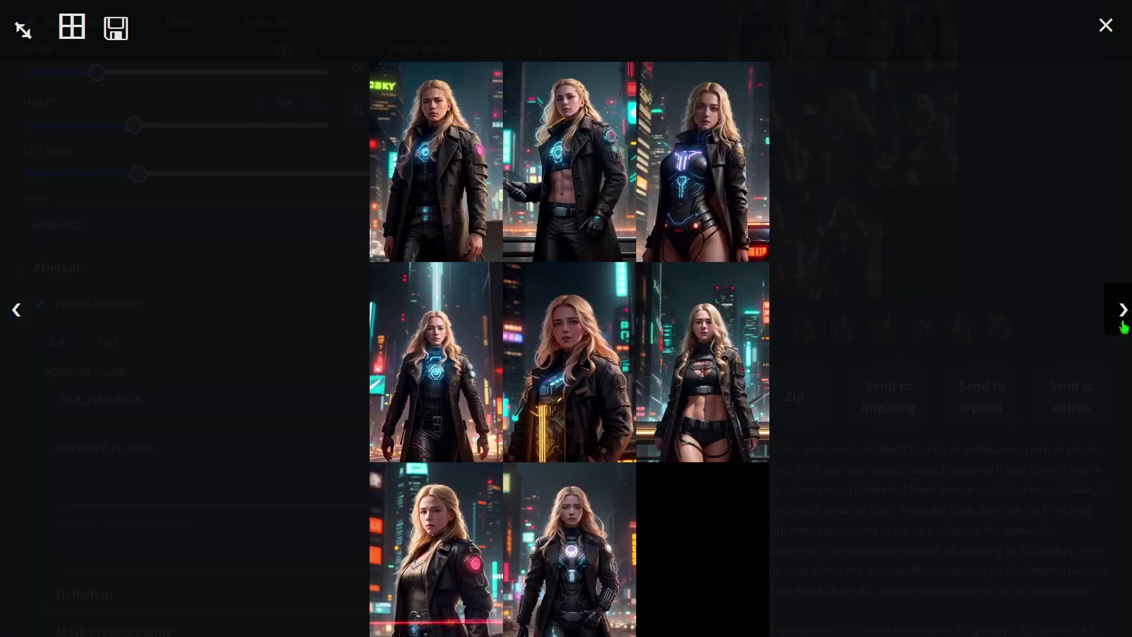
{"action": "left_click", "coordinate": [1126, 319]}
{"action": "left_click", "coordinate": [1123, 311]}
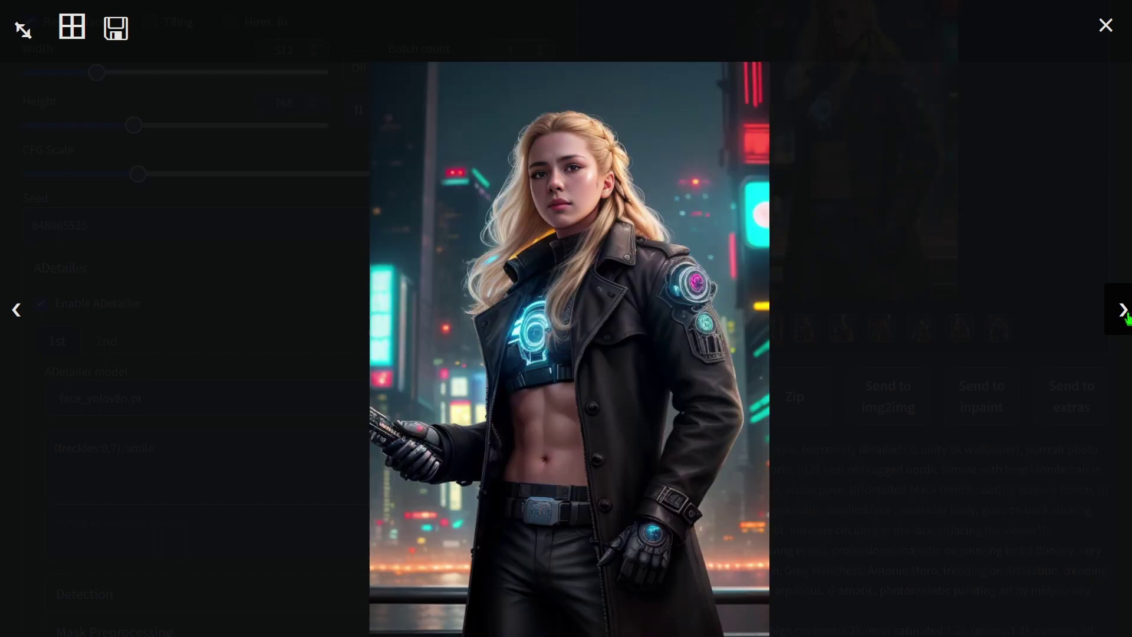
{"action": "left_click", "coordinate": [1123, 311]}
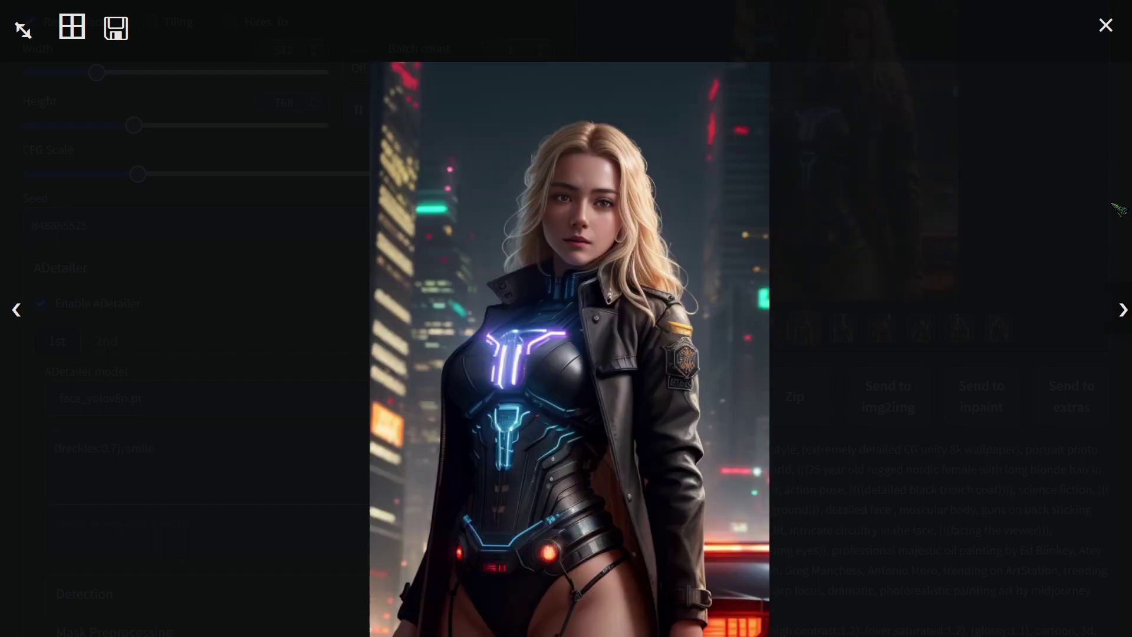
{"action": "left_click", "coordinate": [1122, 208]}
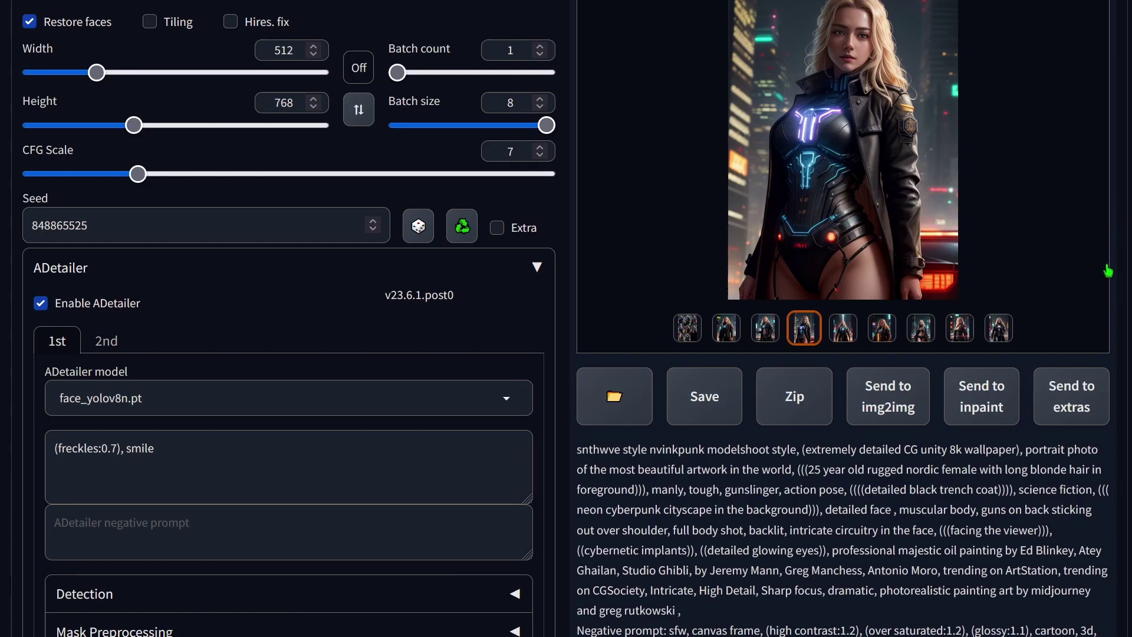
{"action": "scroll", "coordinate": [59, 177], "scroll_direction": "up", "scroll_amount": 2}
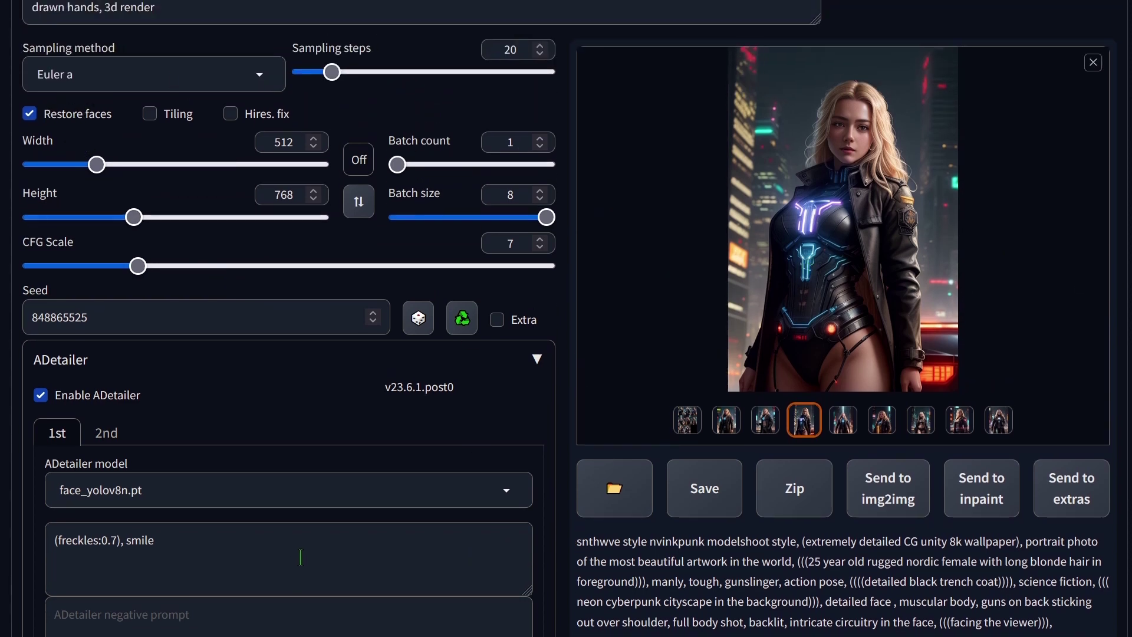
Step: Append ', grin' to the ADetailer face prompt and generate a new batch with Ctrl+Enter
{"action": "left_click", "coordinate": [186, 552]}
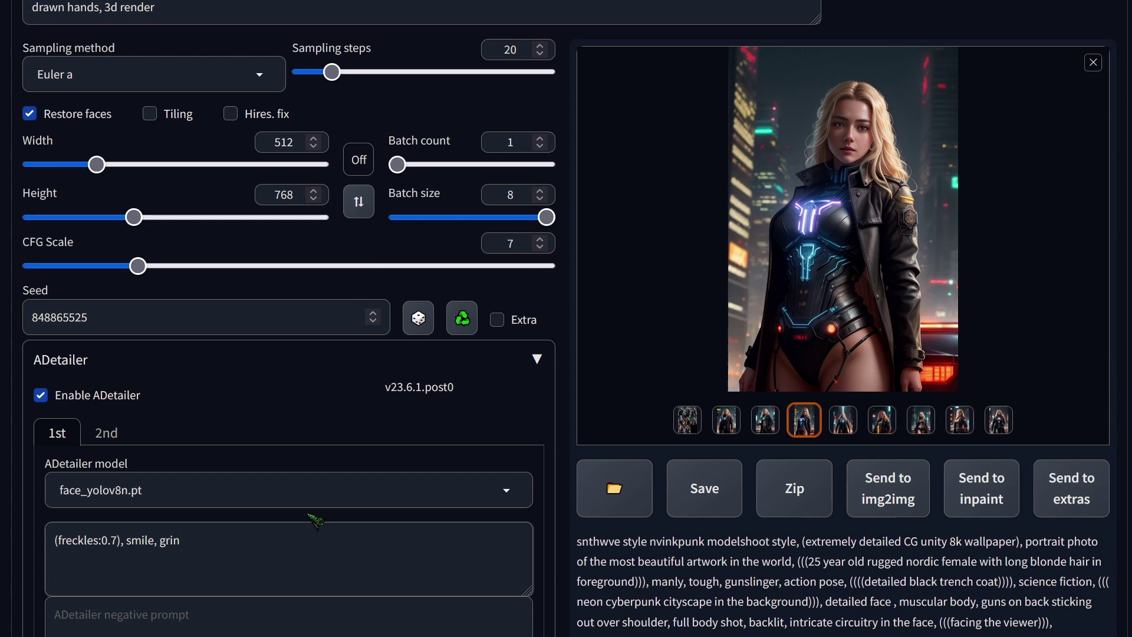
{"action": "key", "text": "ctrl+Return"}
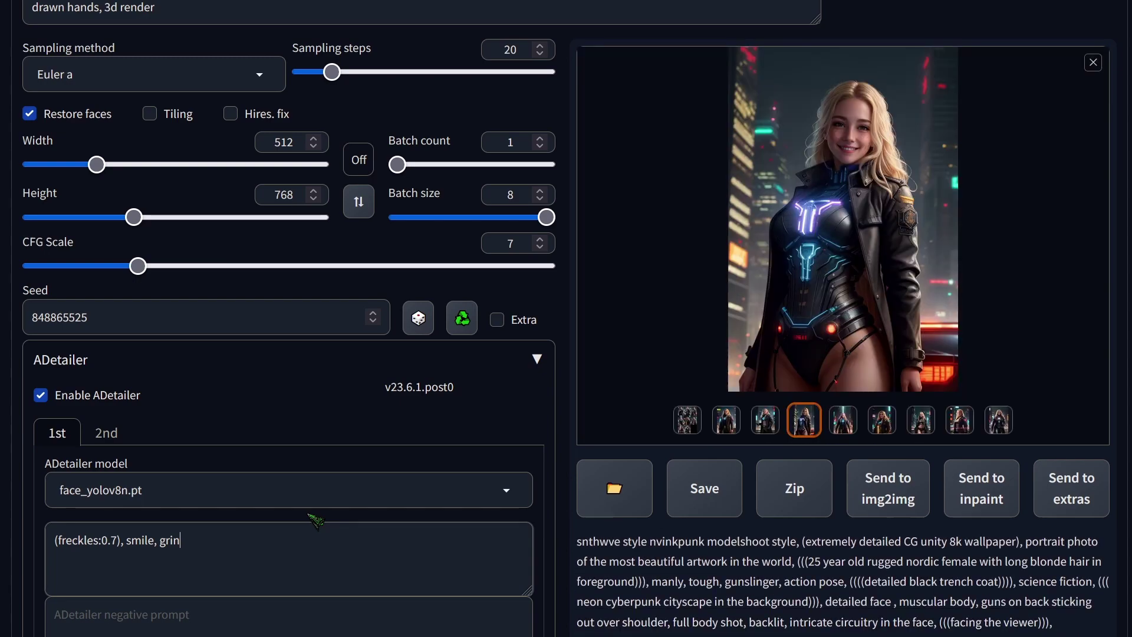
Step: Open the regenerated batch full-size and step through the grinning, freckled portraits
{"action": "left_click", "coordinate": [880, 170]}
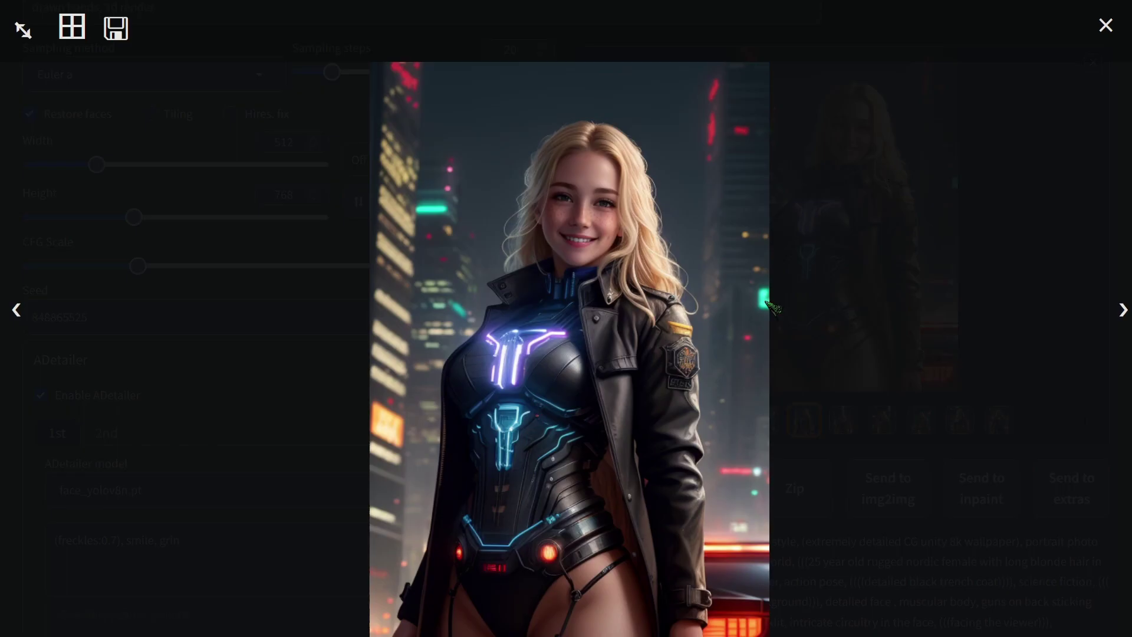
{"action": "left_click", "coordinate": [1123, 310]}
{"action": "left_click", "coordinate": [1123, 311]}
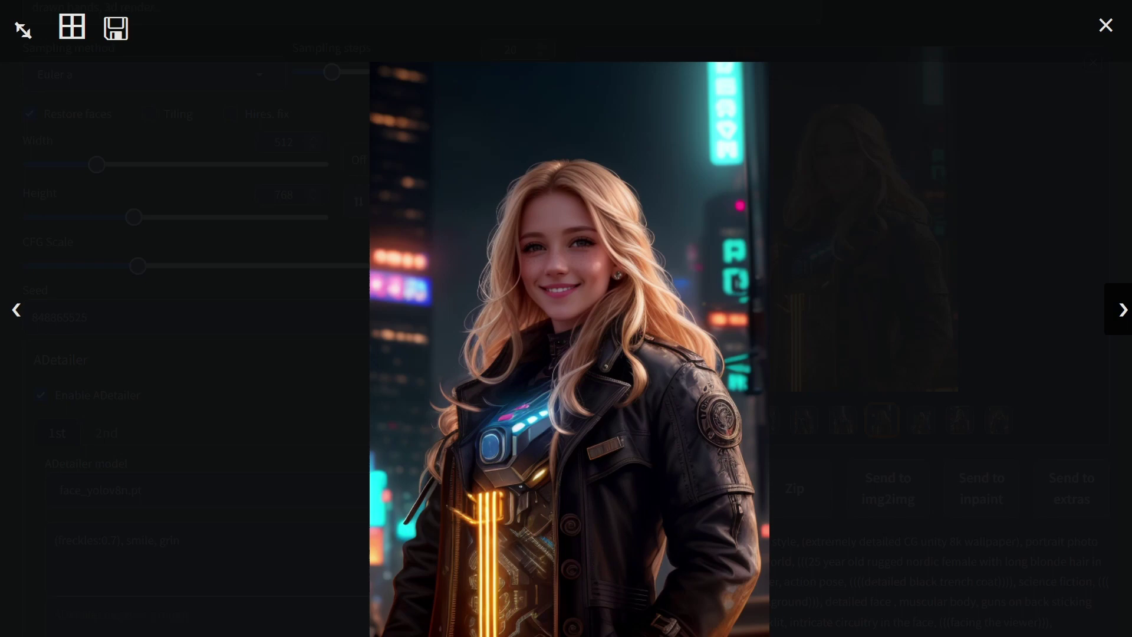
{"action": "left_click", "coordinate": [1123, 309]}
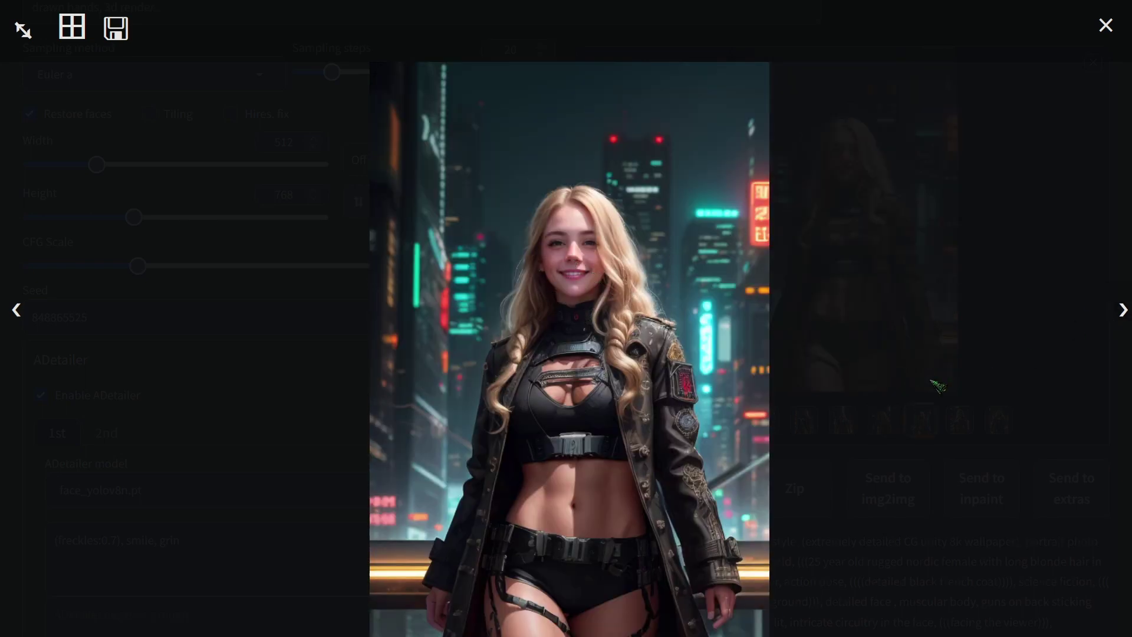
{"action": "left_click", "coordinate": [1123, 311]}
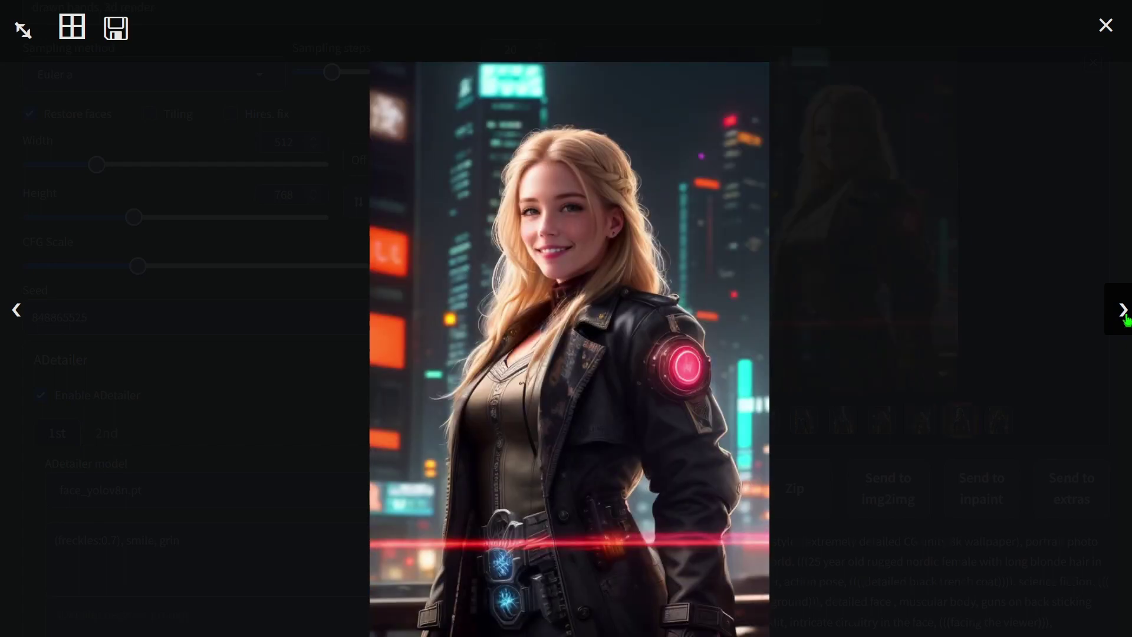
{"action": "left_click", "coordinate": [1124, 312]}
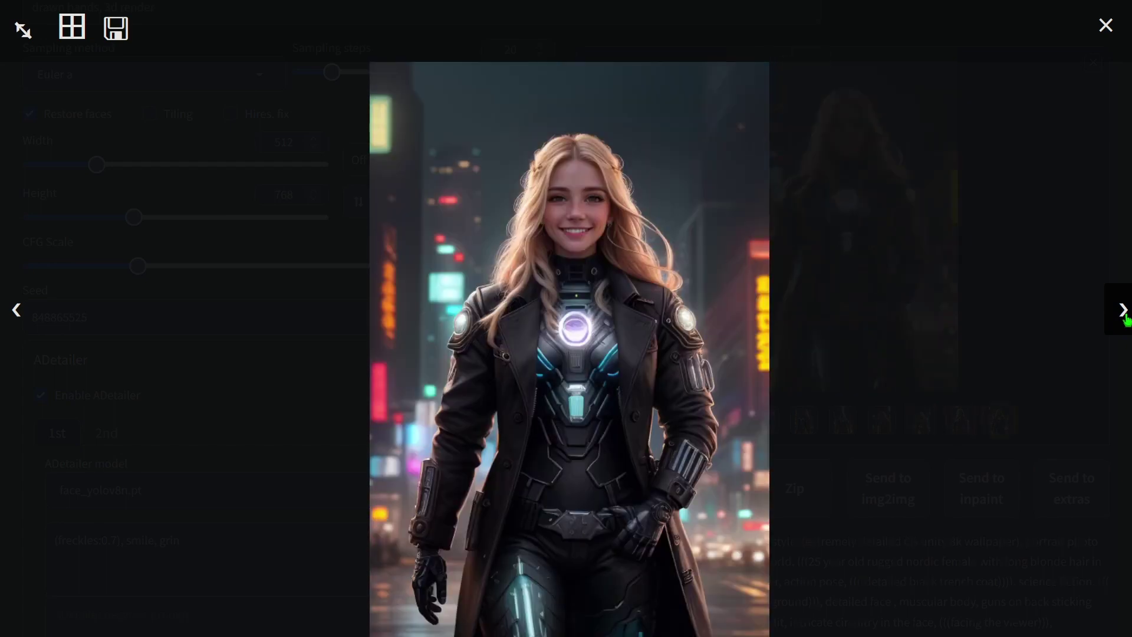
Step: Raise ADetailer's Mask min area ratio slider from 0 to 0.65
{"action": "left_click", "coordinate": [1106, 25]}
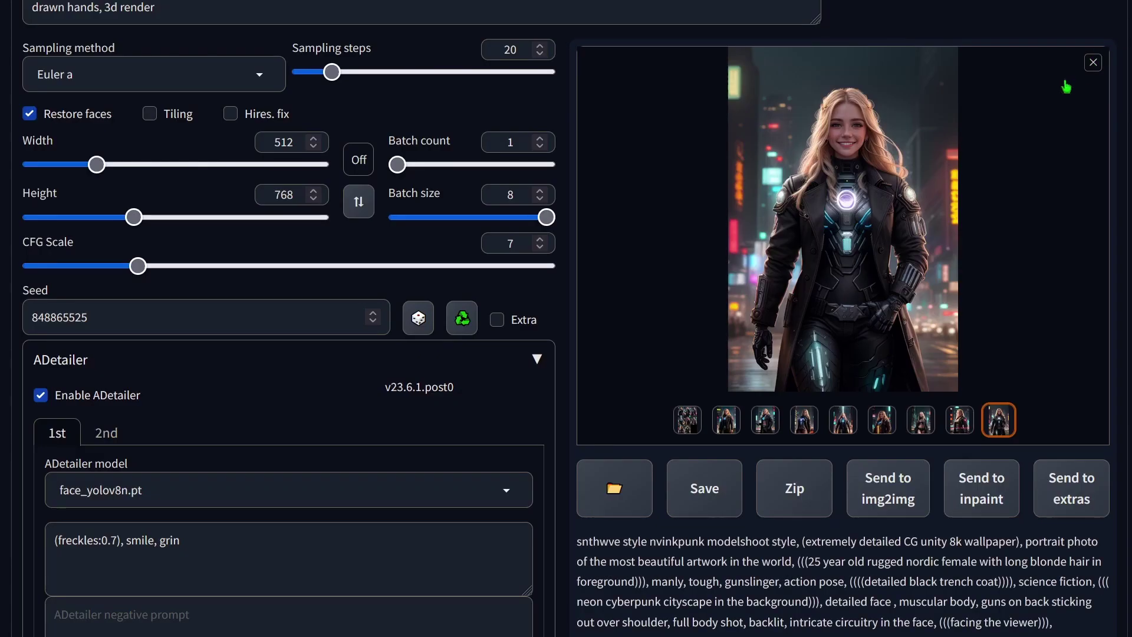
{"action": "scroll", "coordinate": [1066, 86], "scroll_direction": "down", "scroll_amount": 5}
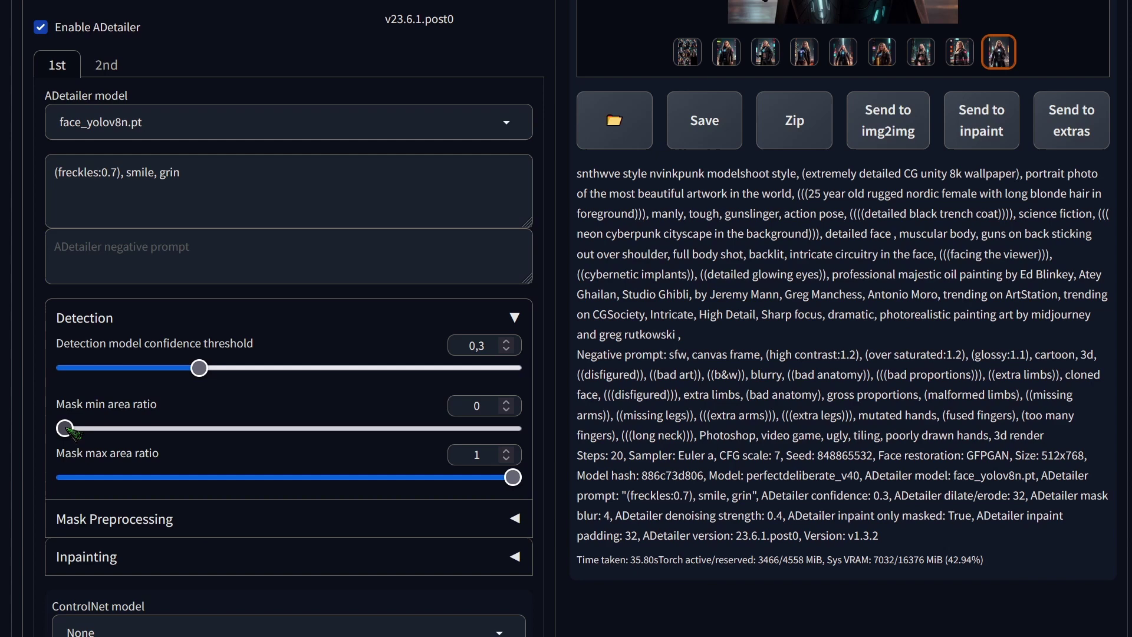
{"action": "left_click_drag", "start_coordinate": [71, 432], "coordinate": [329, 438]}
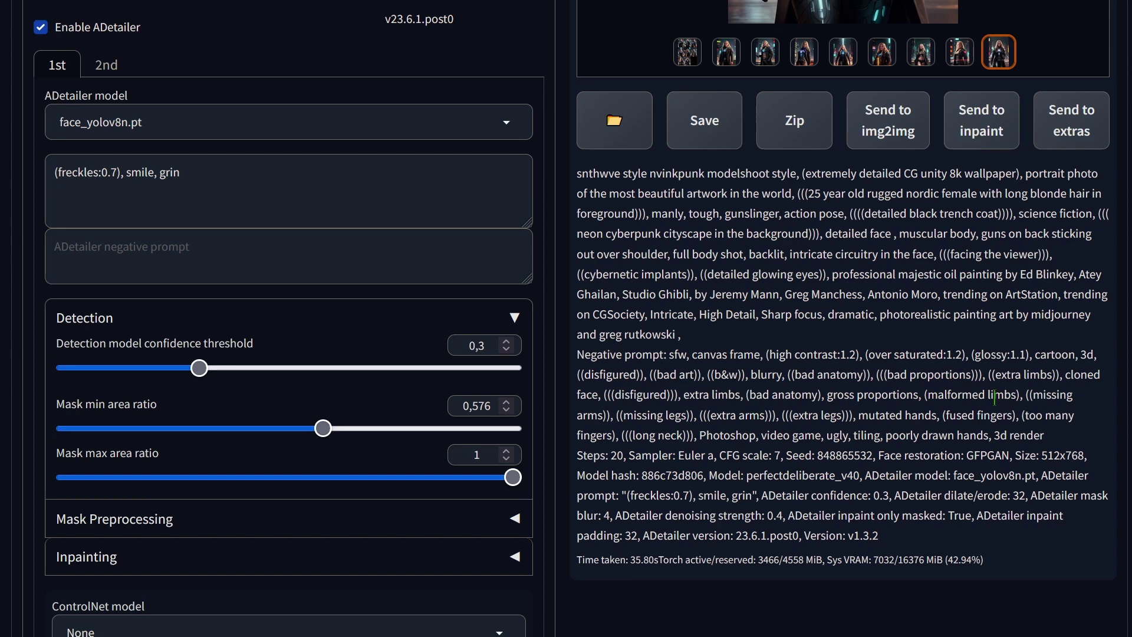
{"action": "scroll", "coordinate": [995, 399], "scroll_direction": "up", "scroll_amount": 2}
{"action": "scroll", "coordinate": [908, 488], "scroll_direction": "up", "scroll_amount": 3}
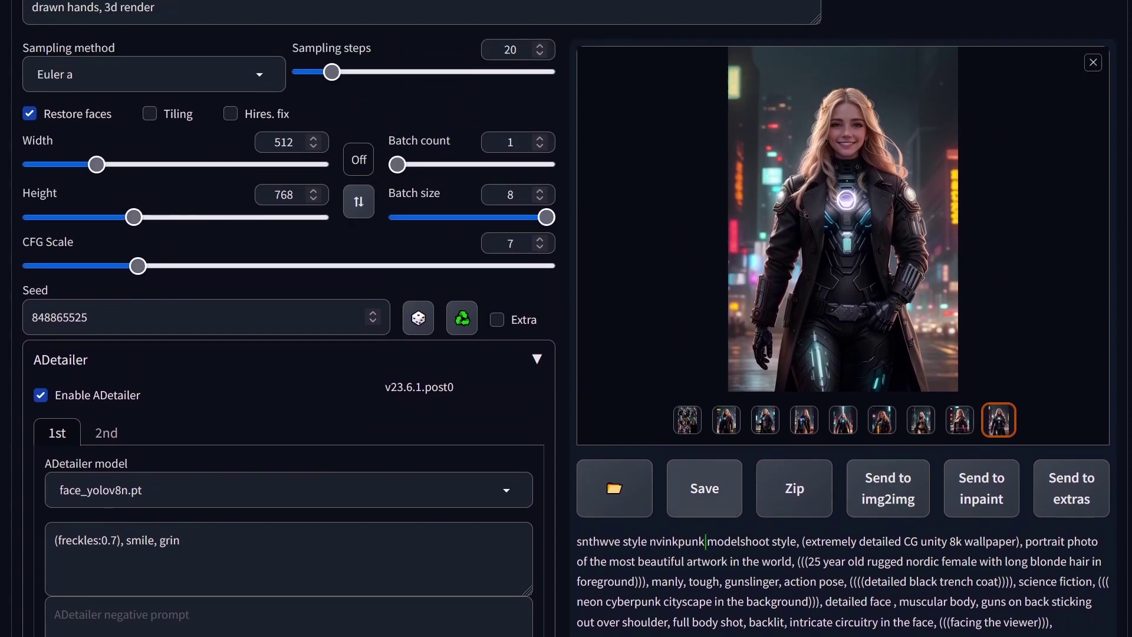
{"action": "scroll", "coordinate": [884, 530], "scroll_direction": "down", "scroll_amount": 2}
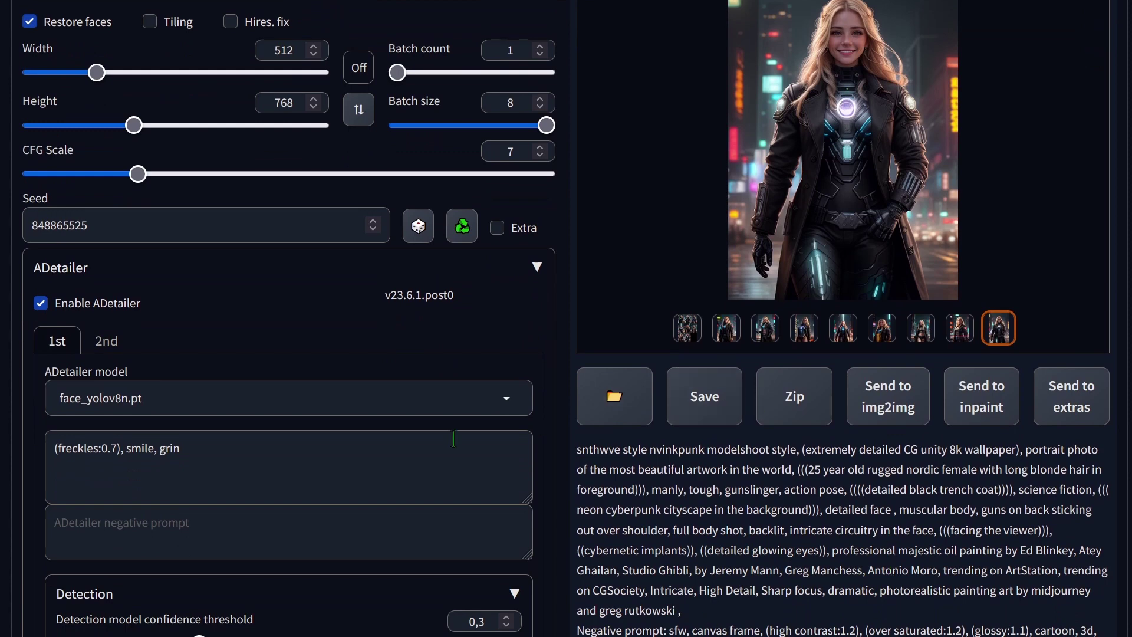
{"action": "scroll", "coordinate": [862, 487], "scroll_direction": "down", "scroll_amount": 2}
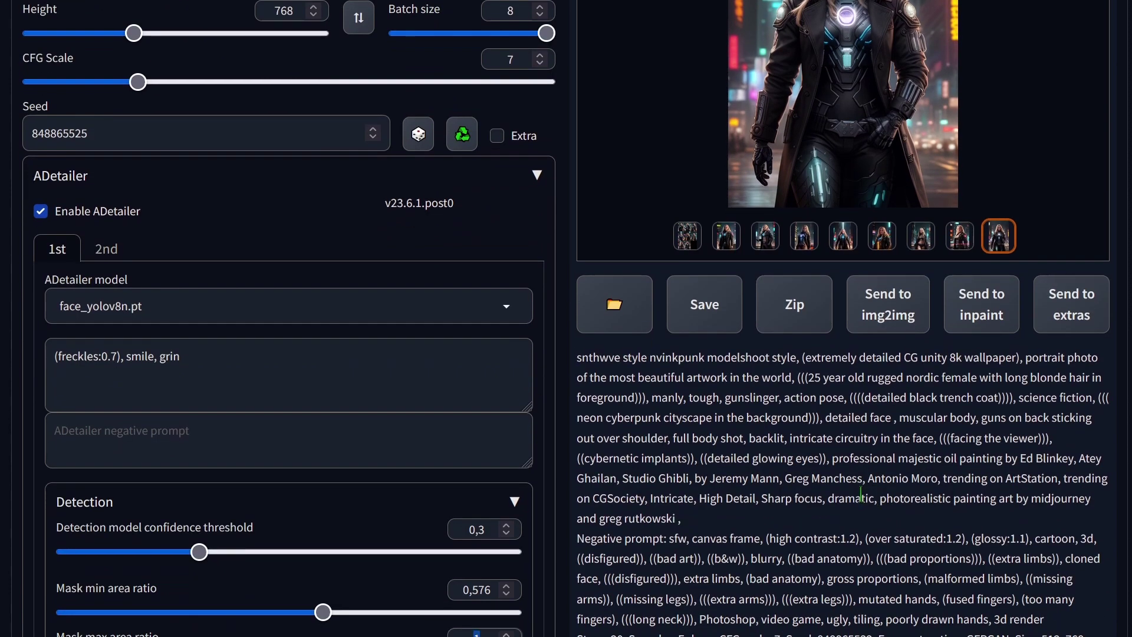
{"action": "left_click", "coordinate": [358, 612]}
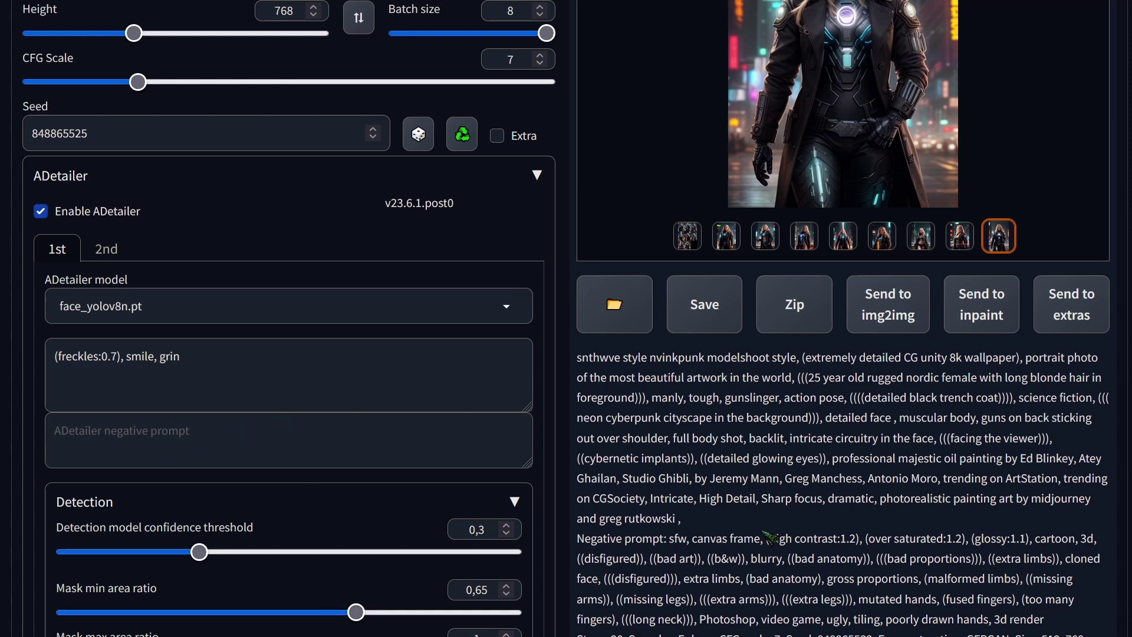
{"action": "scroll", "coordinate": [696, 454], "scroll_direction": "down", "scroll_amount": 1}
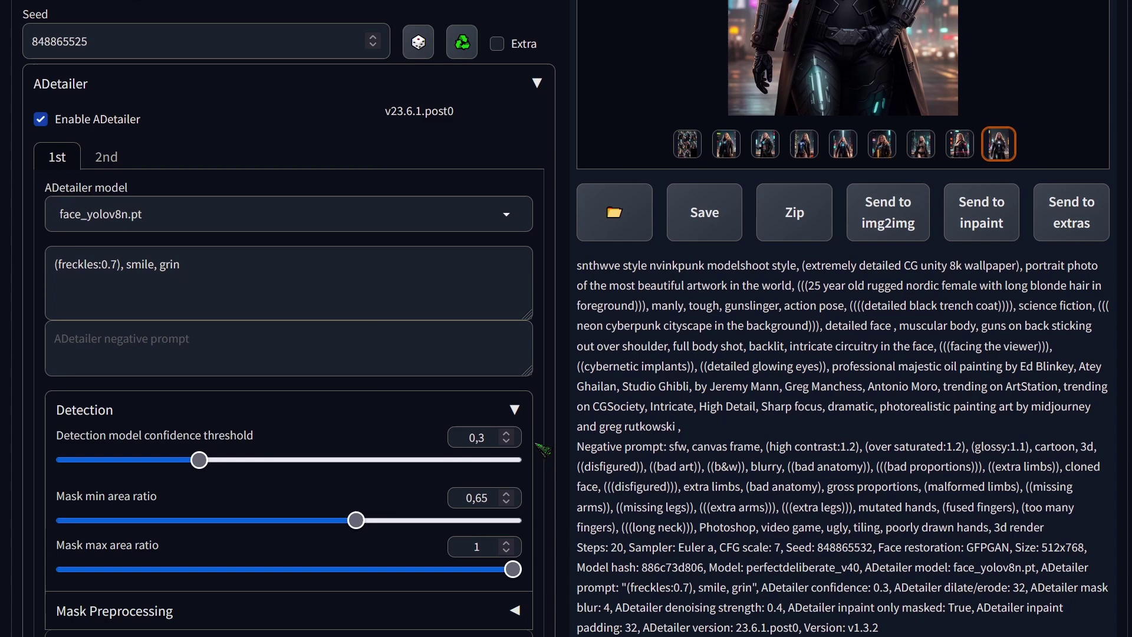
{"action": "scroll", "coordinate": [696, 454], "scroll_direction": "up", "scroll_amount": 3}
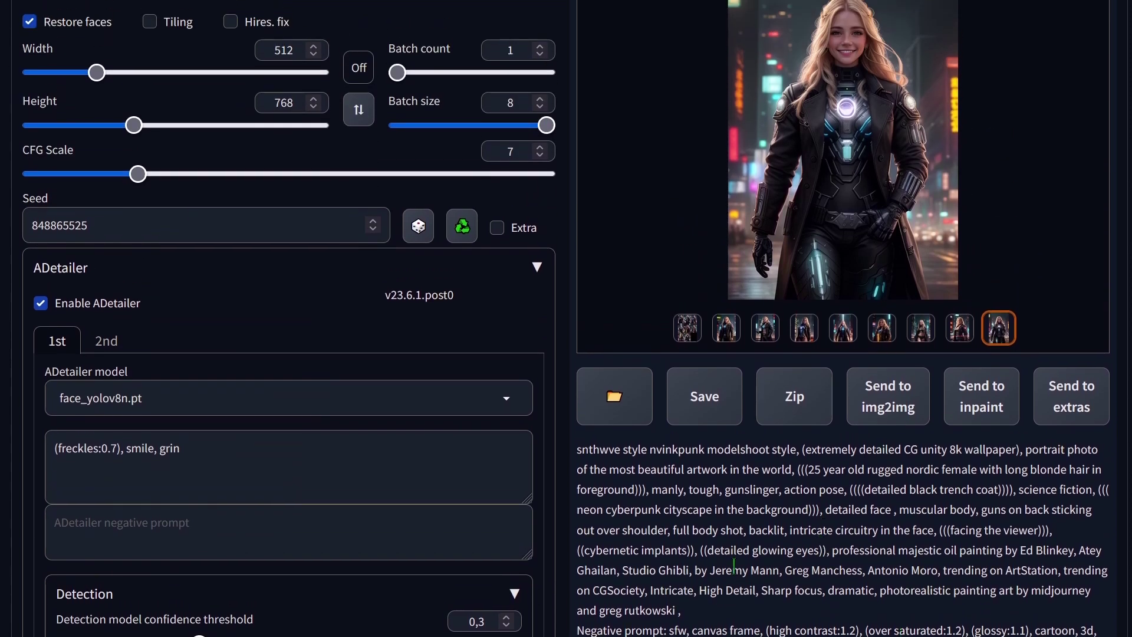
{"action": "scroll", "coordinate": [728, 560], "scroll_direction": "up", "scroll_amount": 2}
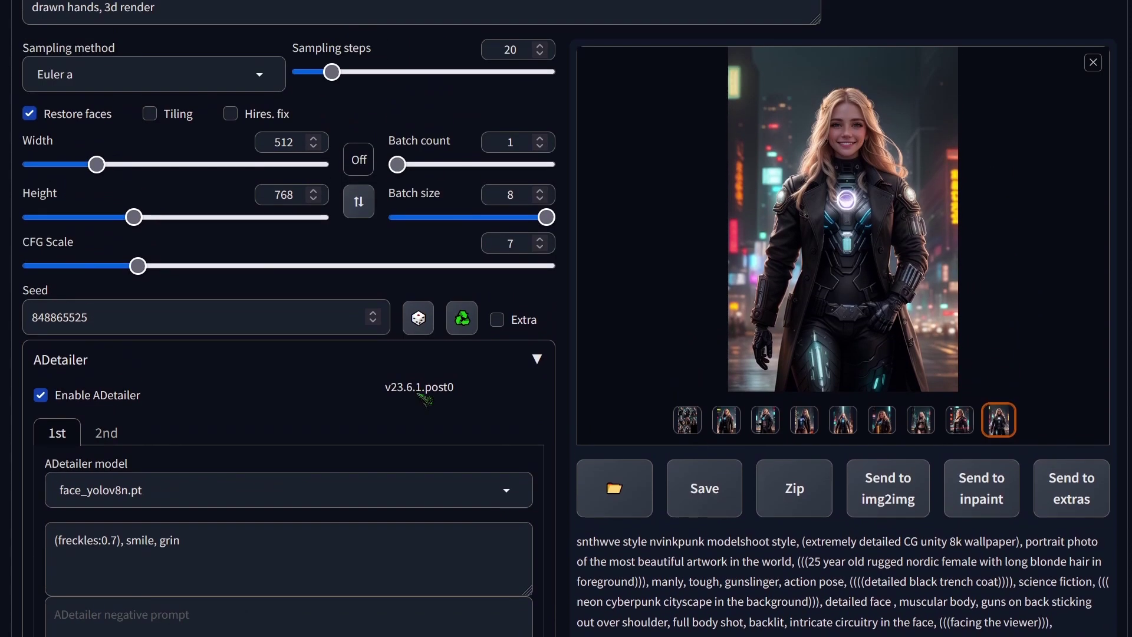
{"action": "left_click", "coordinate": [832, 213]}
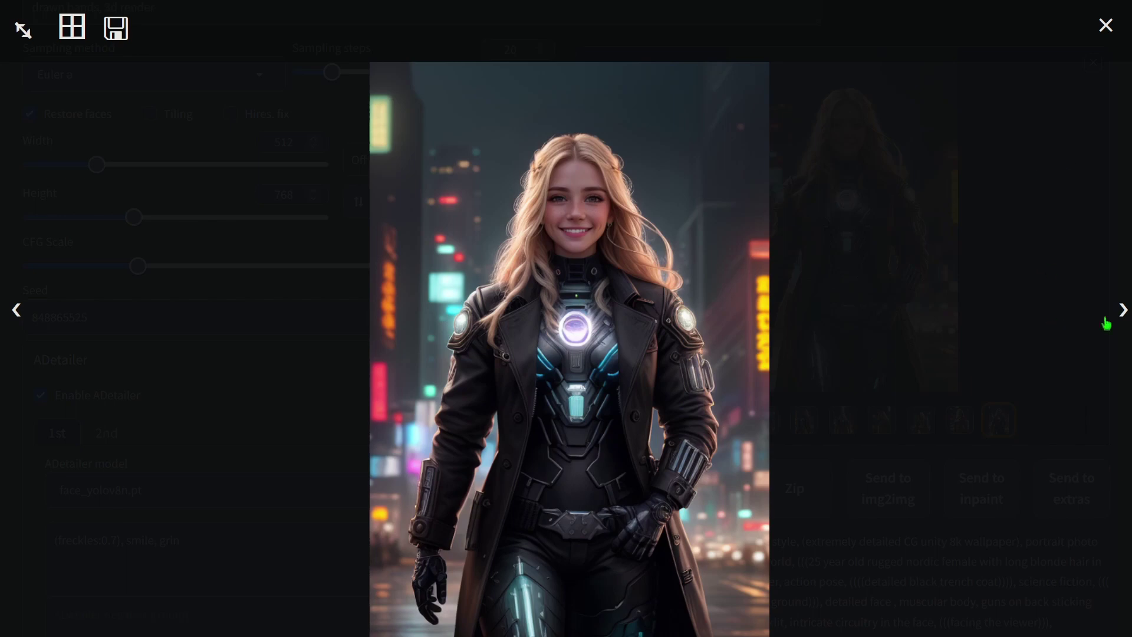
{"action": "left_click", "coordinate": [1123, 308]}
{"action": "left_click", "coordinate": [1123, 308]}
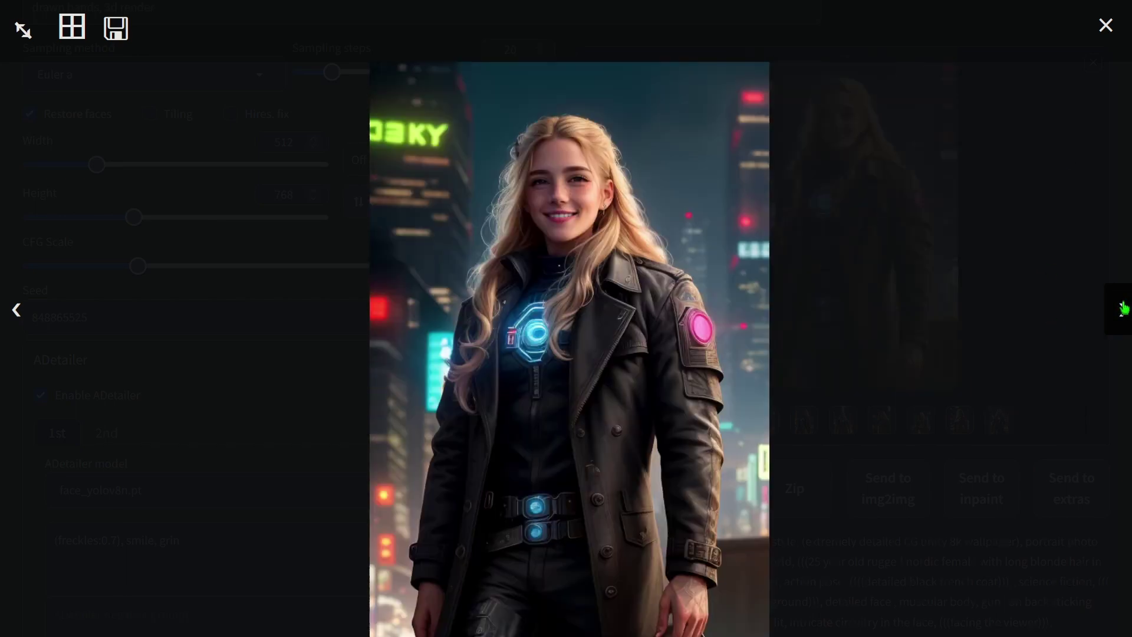
{"action": "left_click", "coordinate": [1124, 308]}
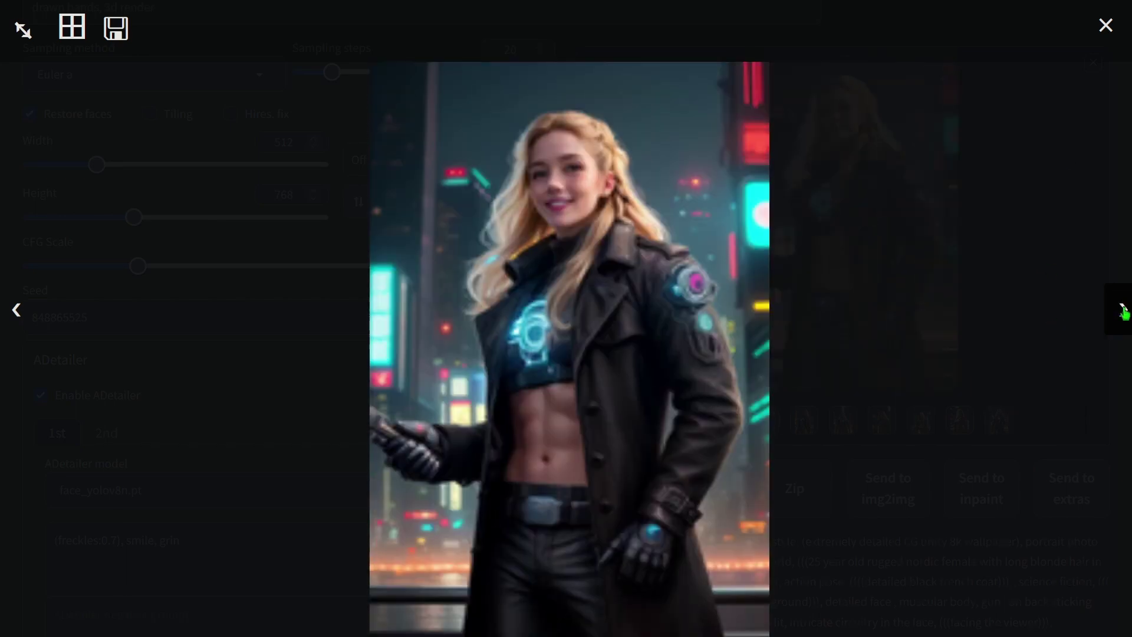
{"action": "left_click", "coordinate": [1123, 308]}
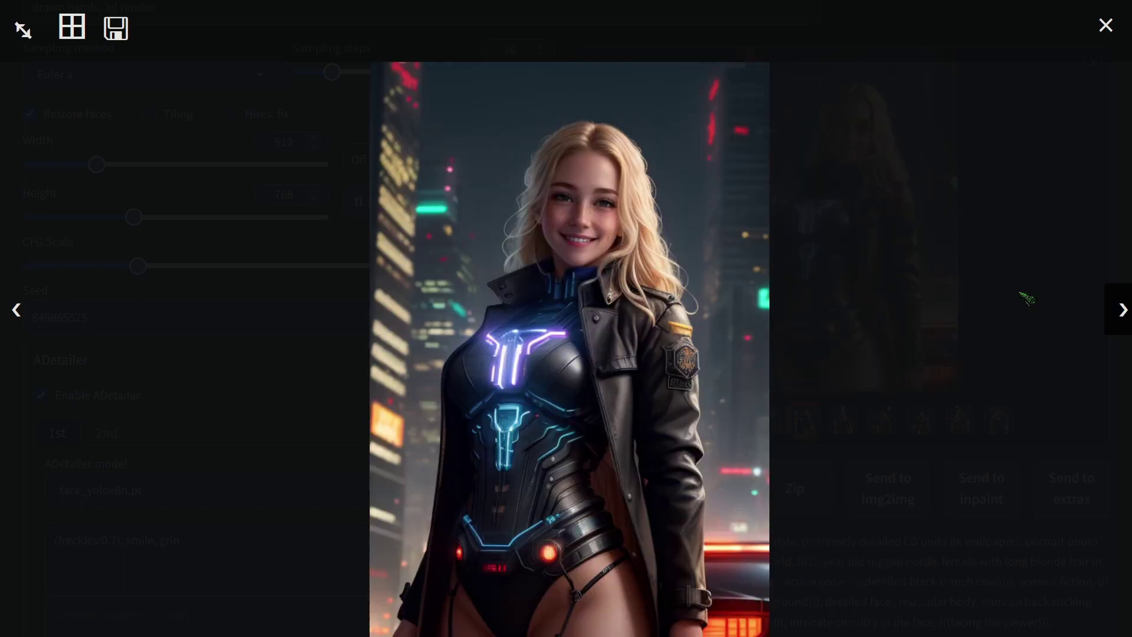
{"action": "left_click", "coordinate": [1053, 247]}
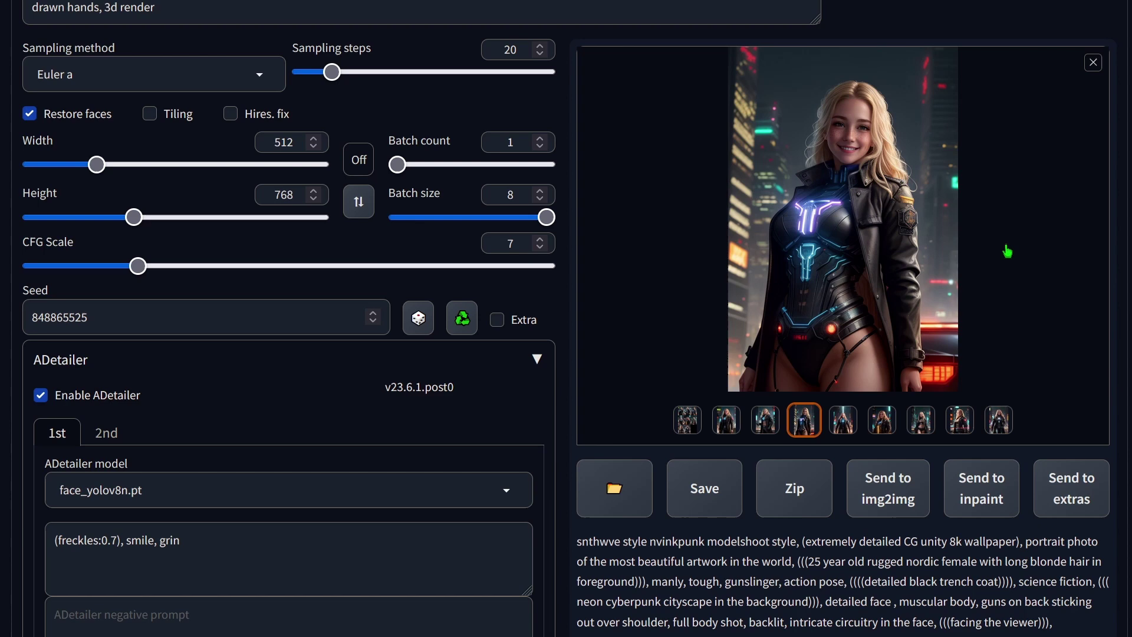
{"action": "left_click", "coordinate": [334, 541]}
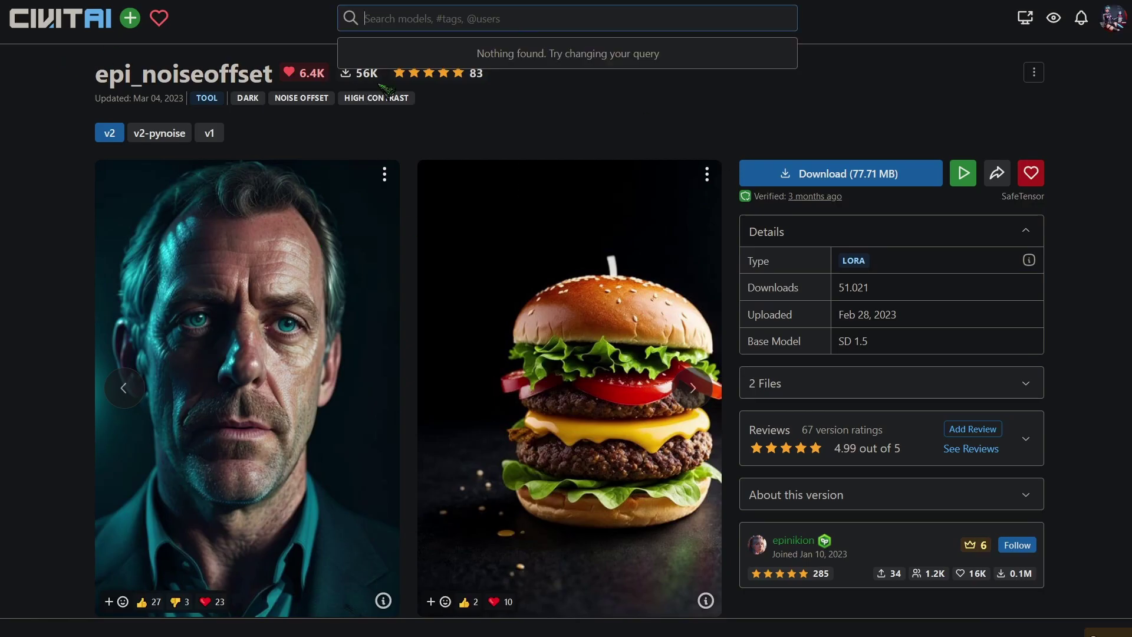
Step: Dismiss the empty Civitai search results
{"action": "left_click", "coordinate": [820, 92]}
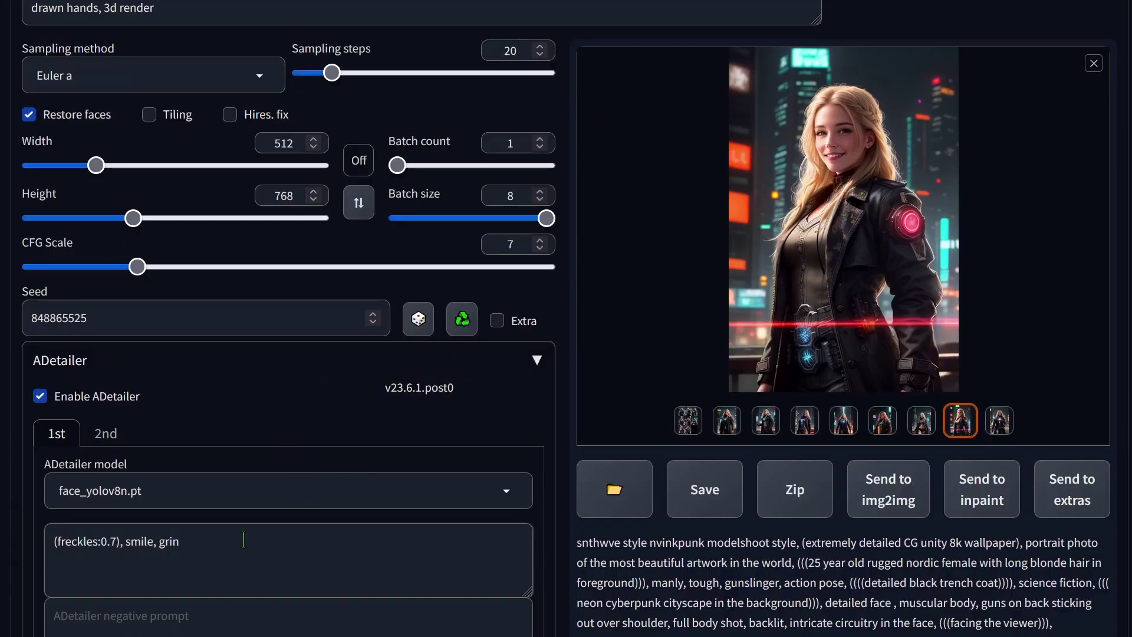
Step: Copy 'long blonde hair' from the main prompt into the ADetailer face prompt after 'grin'
{"action": "scroll", "coordinate": [413, 469], "scroll_direction": "up", "scroll_amount": 2}
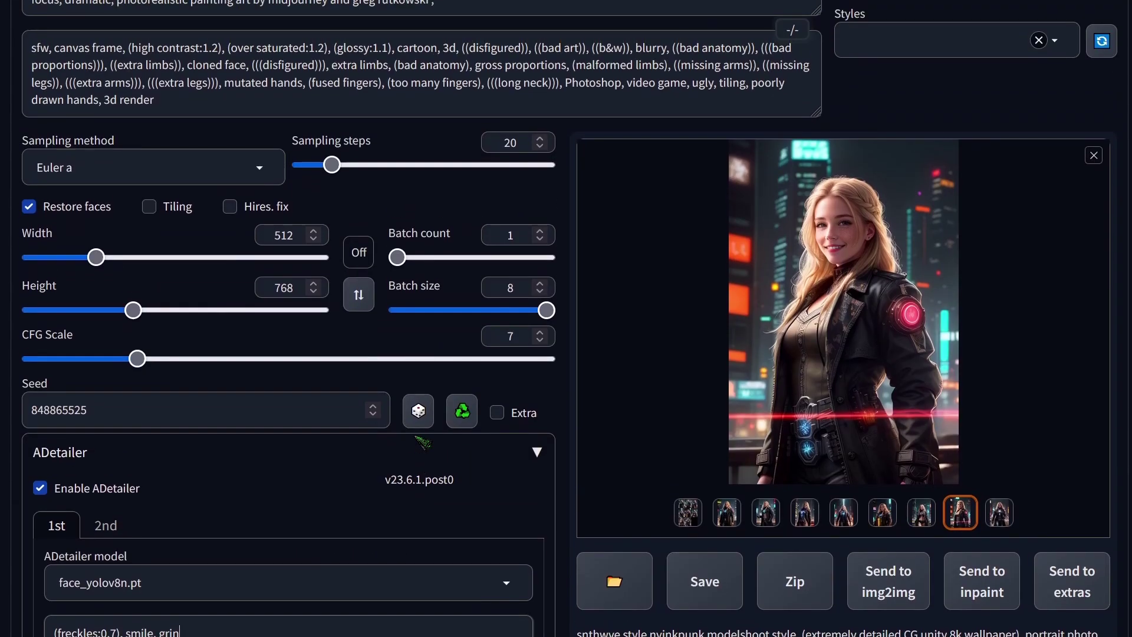
{"action": "scroll", "coordinate": [421, 441], "scroll_direction": "up", "scroll_amount": 5}
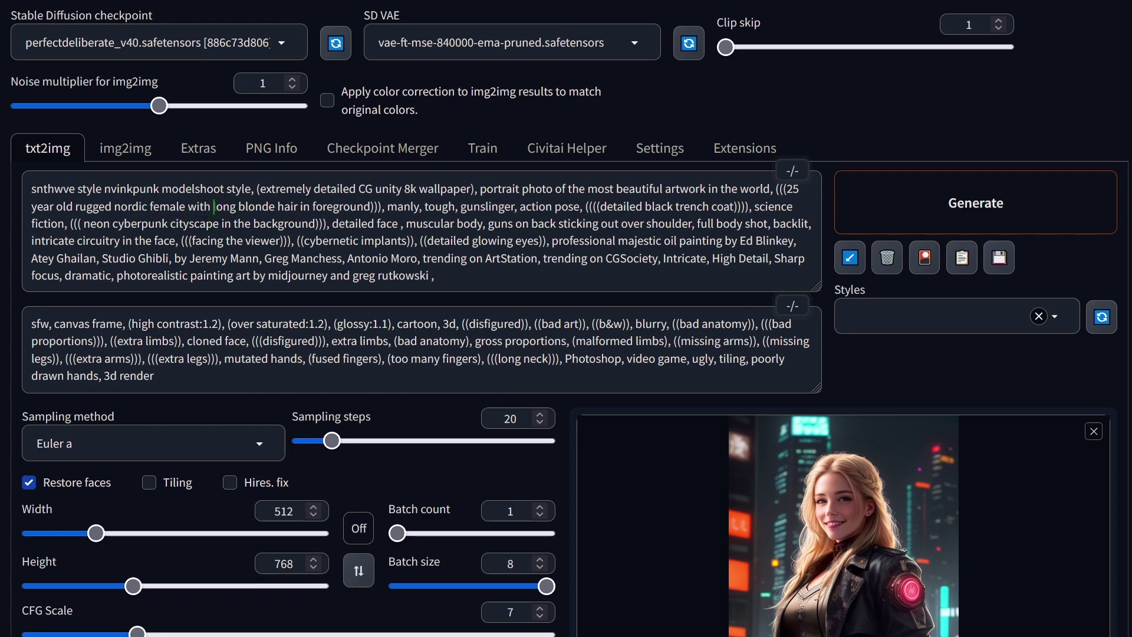
{"action": "left_click_drag", "start_coordinate": [215, 206], "coordinate": [299, 206]}
{"action": "key", "text": "ctrl+c"}
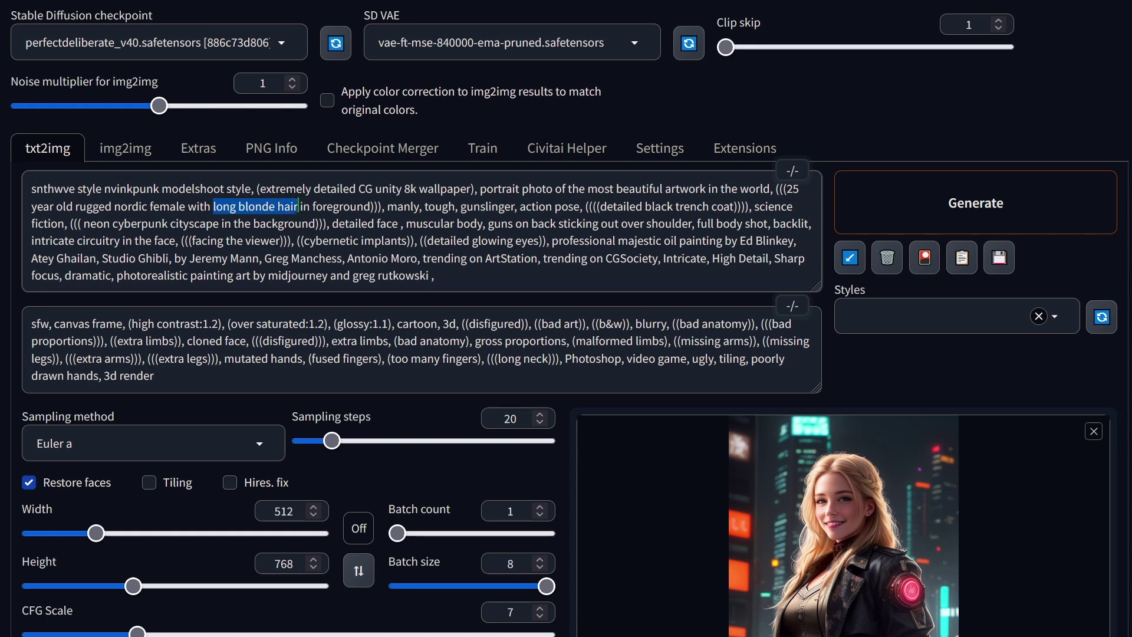
{"action": "scroll", "coordinate": [263, 358], "scroll_direction": "down", "scroll_amount": 9}
{"action": "left_click", "coordinate": [263, 358]}
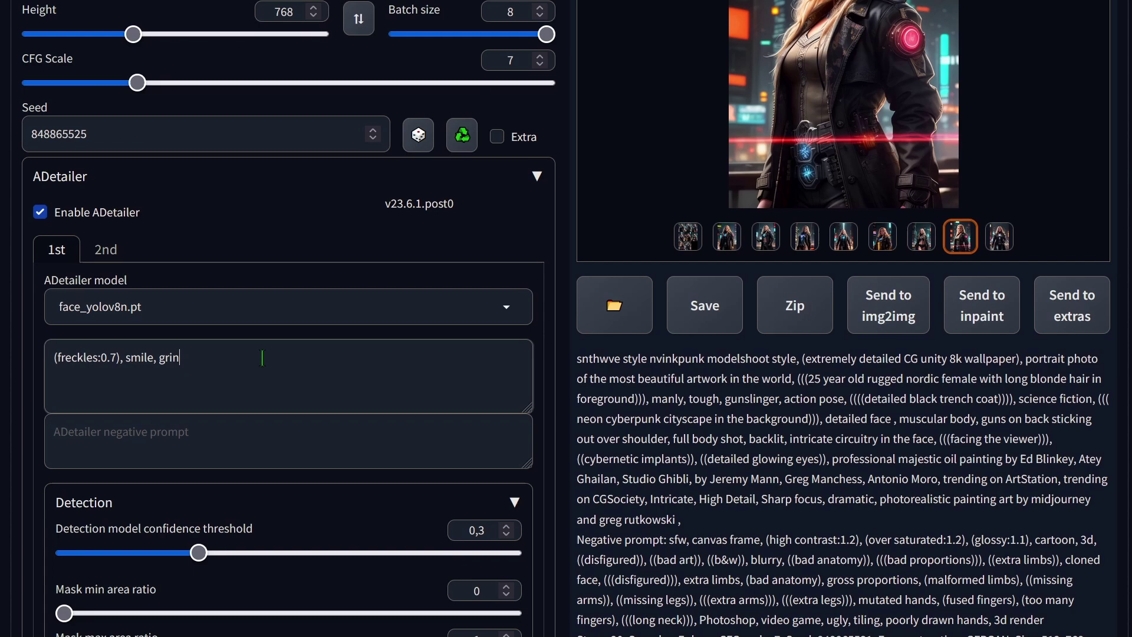
{"action": "type", "text": ","}
{"action": "key", "text": "ctrl+v"}
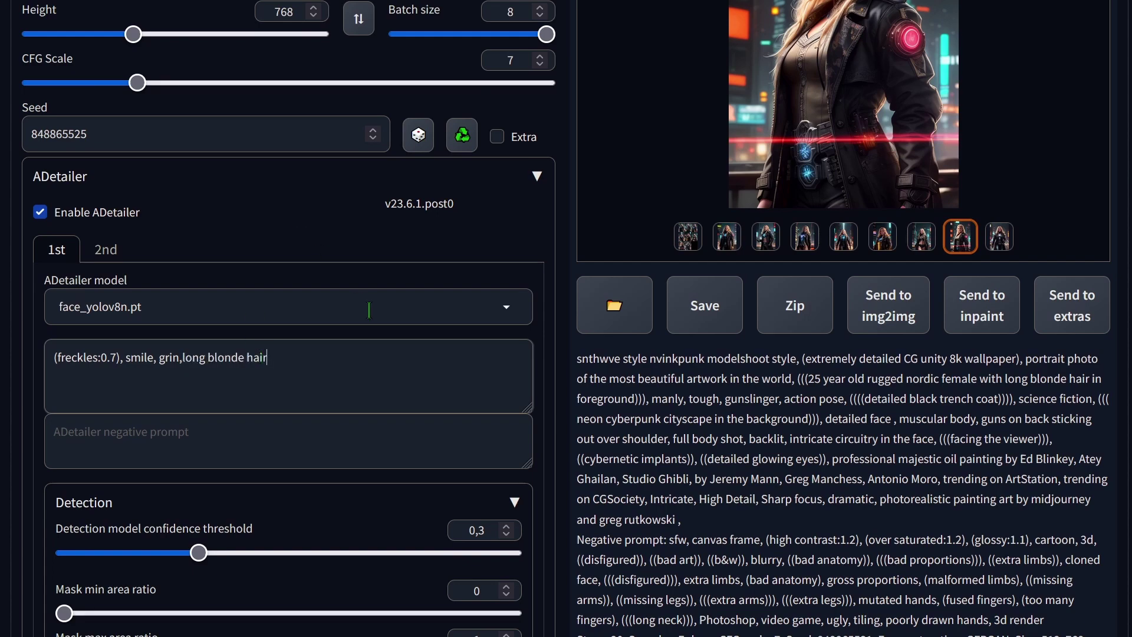
Step: Edit the pasted phrase to 'short blue hair' and generate the eight-image batch
{"action": "scroll", "coordinate": [306, 191], "scroll_direction": "up", "scroll_amount": 9}
{"action": "scroll", "coordinate": [235, 226], "scroll_direction": "down", "scroll_amount": 6}
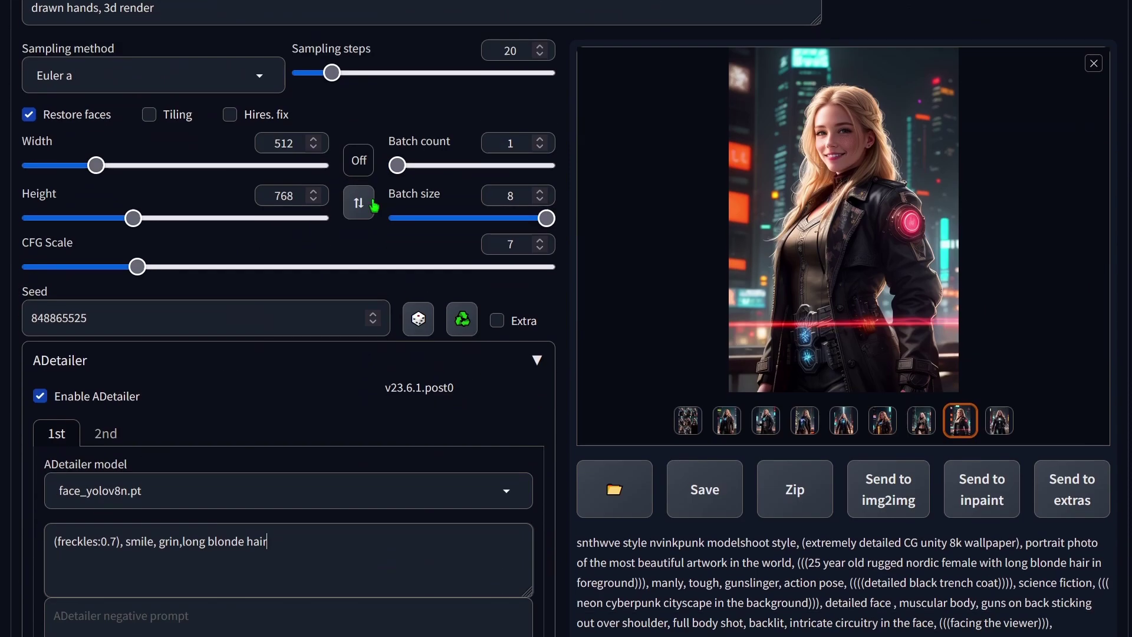
{"action": "double_click", "coordinate": [187, 540]}
{"action": "double_click", "coordinate": [260, 541]}
{"action": "key", "text": "Left"}
{"action": "key", "text": "Left"}
{"action": "key", "text": "shift+Left"}
{"action": "key", "text": "shift+Left"}
{"action": "key", "text": "shift+Left"}
{"action": "key", "text": "shift+Left"}
{"action": "key", "text": "shift+Left"}
{"action": "key", "text": "shift+Left"}
{"action": "key", "text": "shift+Right"}
{"action": "type", "text": "lue"}
{"action": "key", "text": "shift+Left"}
{"action": "key", "text": "shift+Left"}
{"action": "key", "text": "shift+Left"}
{"action": "key", "text": "shift+Left"}
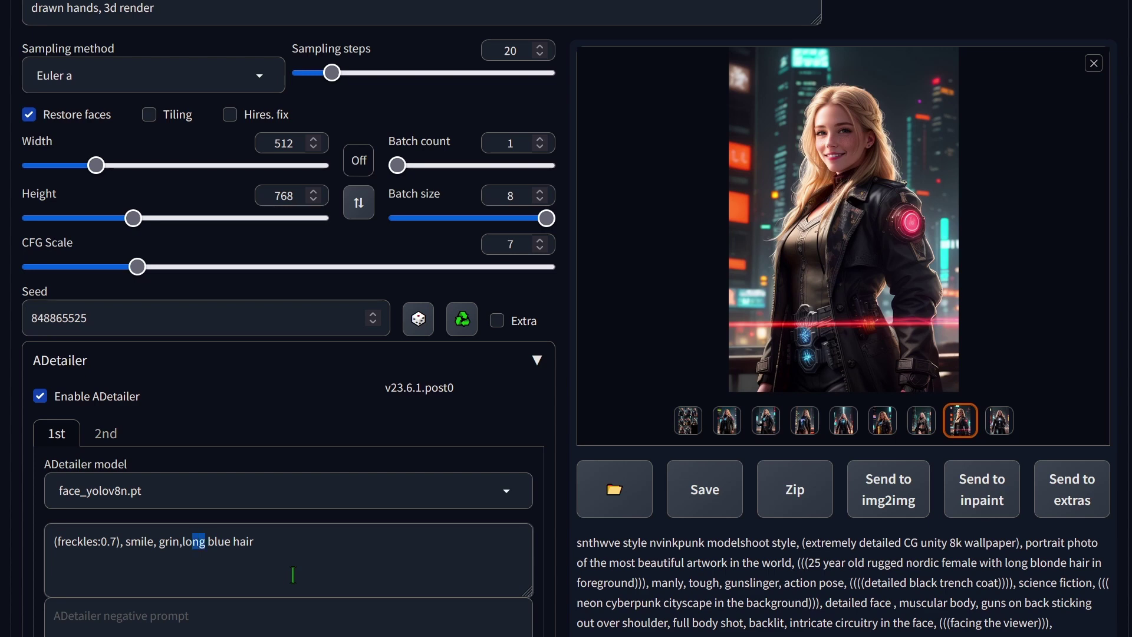
{"action": "type", "text": "short"}
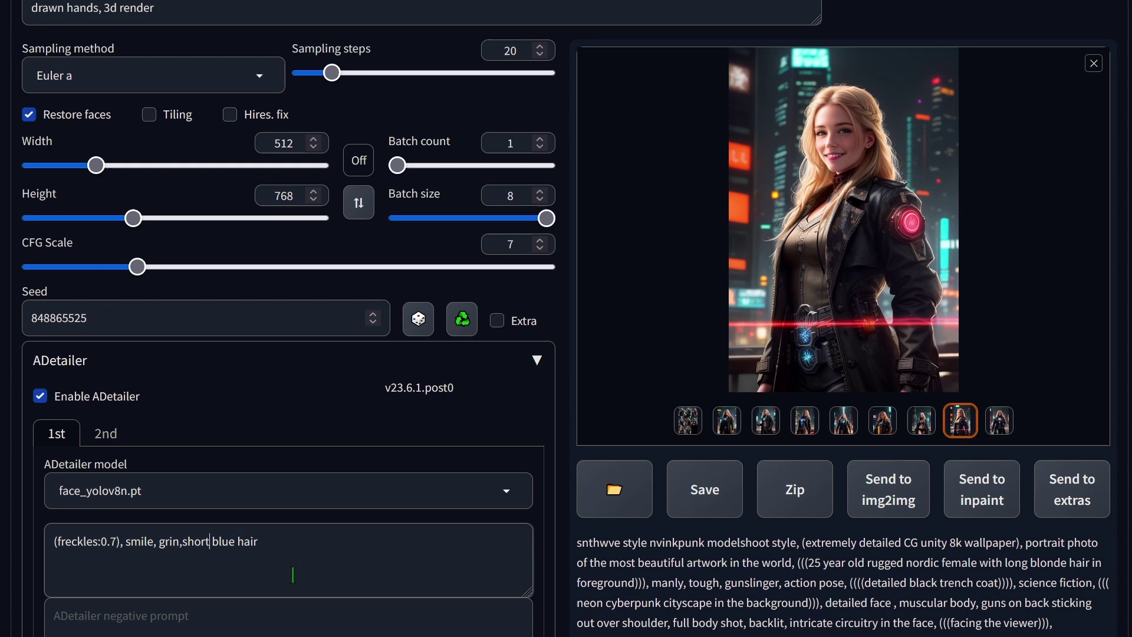
{"action": "key", "text": "ctrl+Return"}
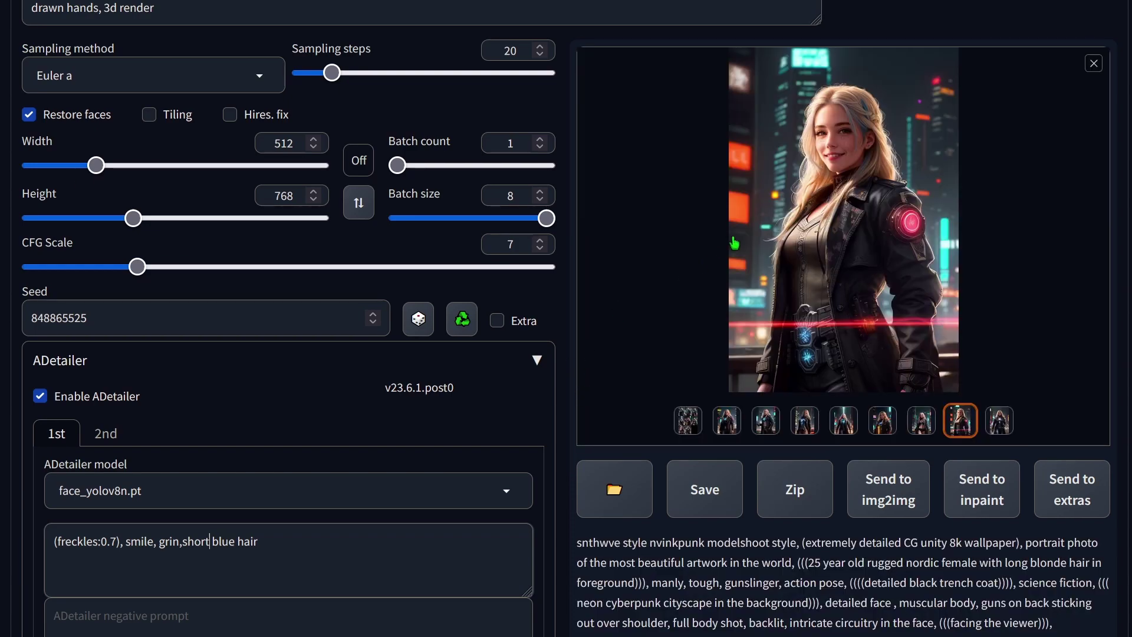
Step: View the new batch full-size, stepping past the grid to portraits with blue-streaked hair
{"action": "left_click", "coordinate": [768, 180]}
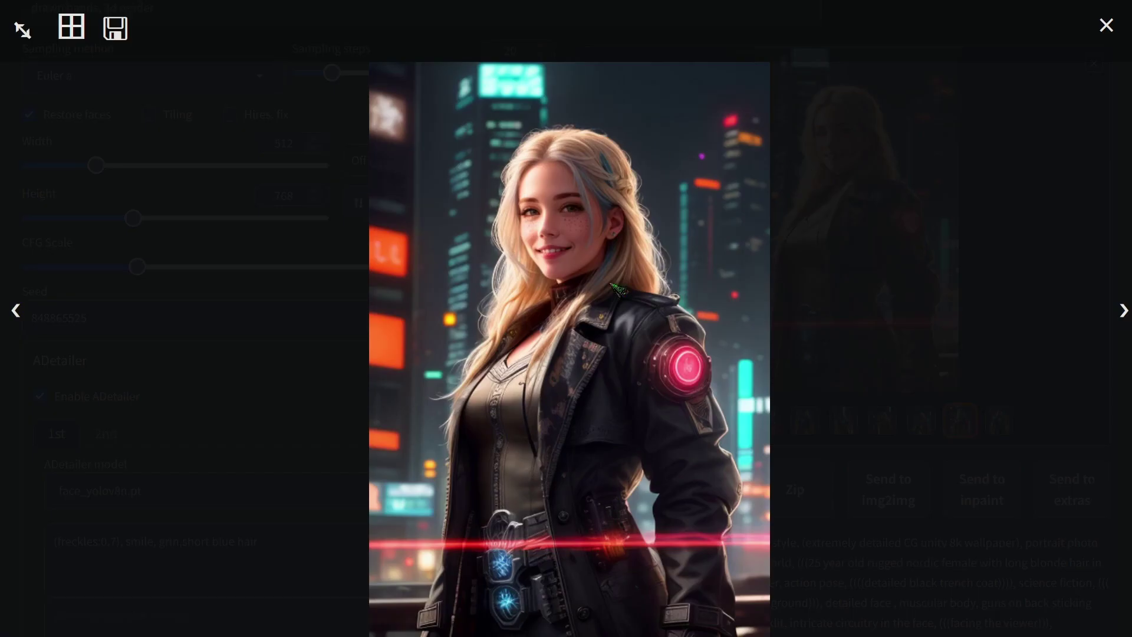
{"action": "left_click", "coordinate": [1122, 311]}
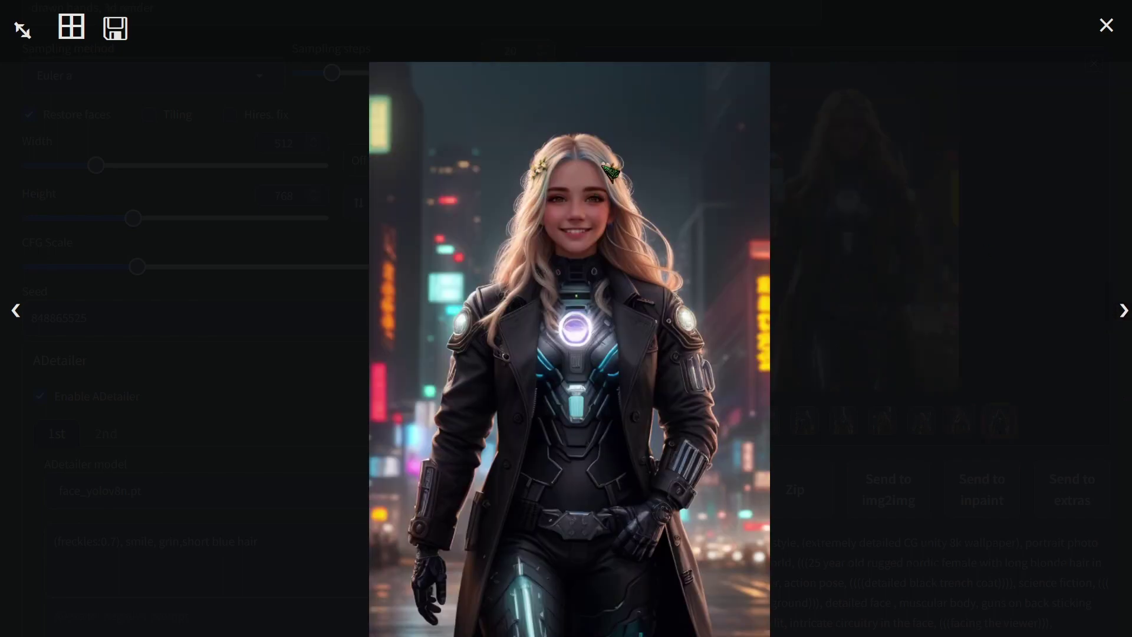
{"action": "left_click", "coordinate": [1120, 317]}
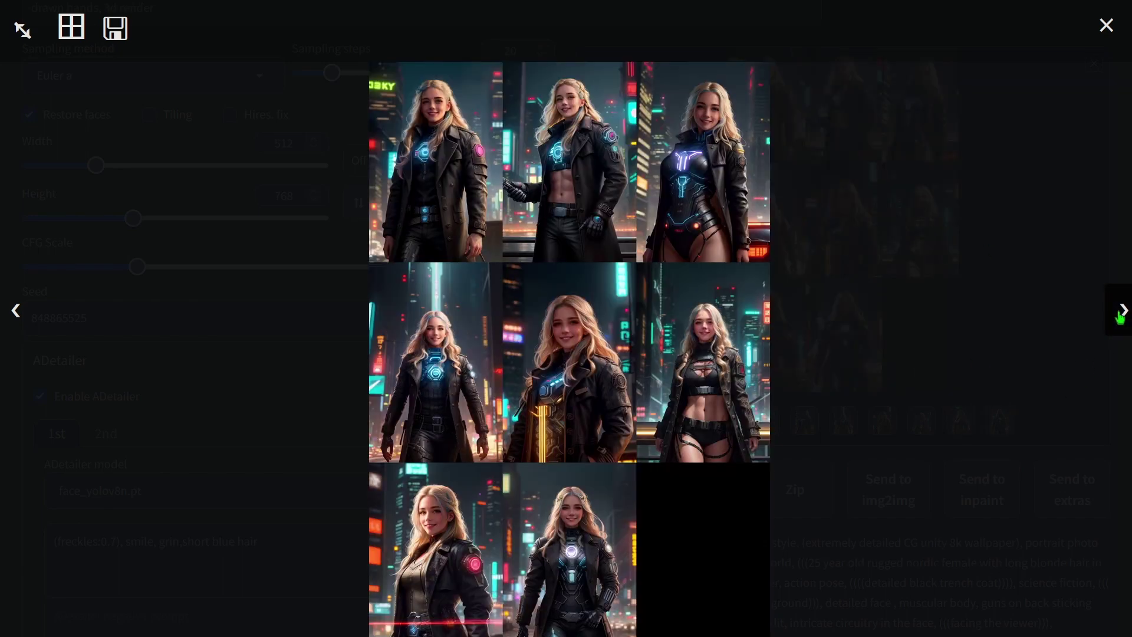
{"action": "left_click", "coordinate": [1119, 317]}
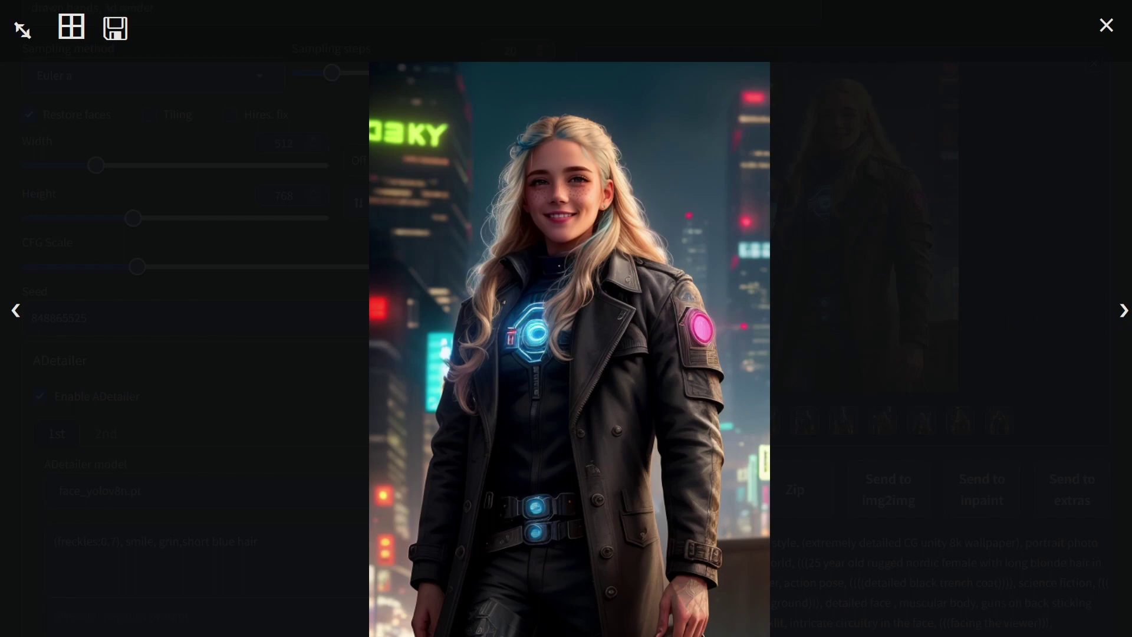
{"action": "left_click", "coordinate": [1124, 310]}
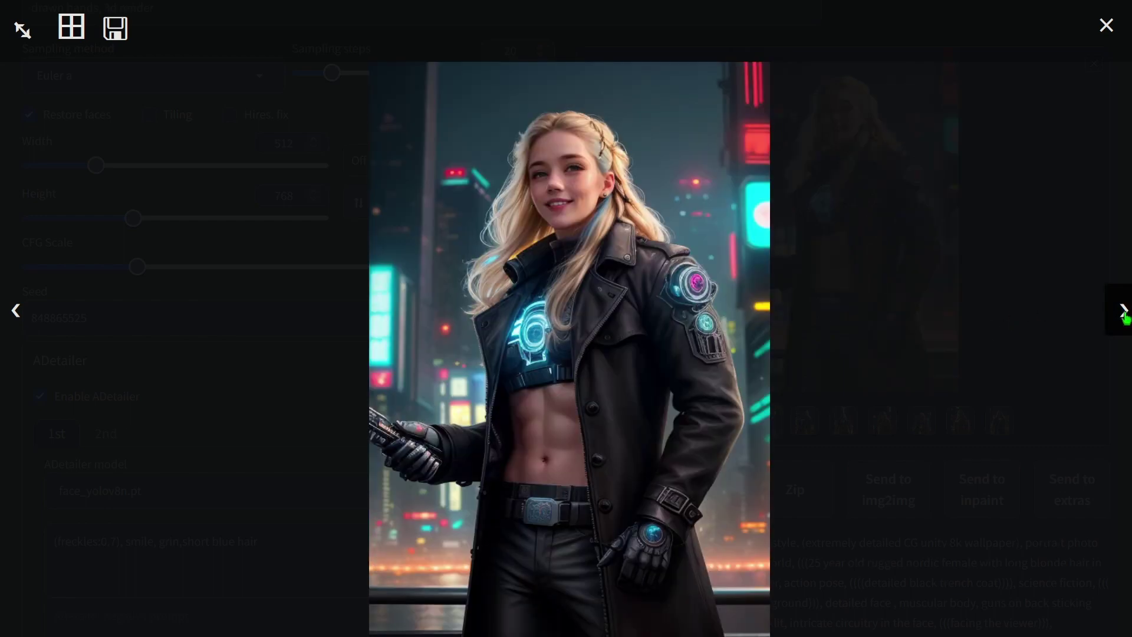
{"action": "left_click", "coordinate": [1125, 322]}
{"action": "left_click", "coordinate": [1125, 326]}
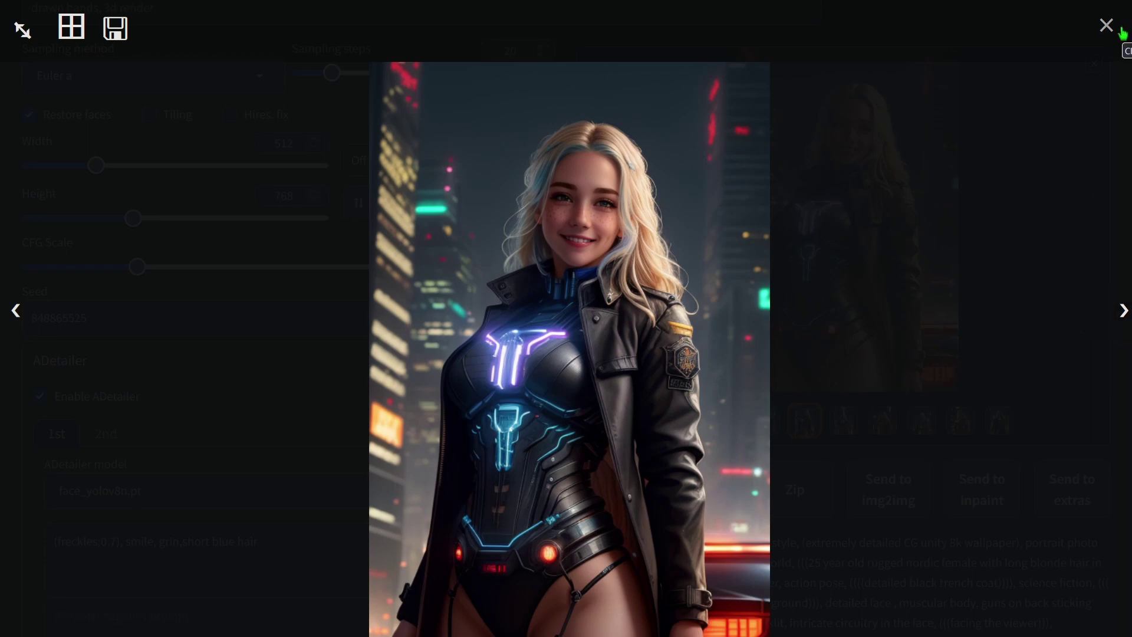
{"action": "left_click", "coordinate": [1106, 25]}
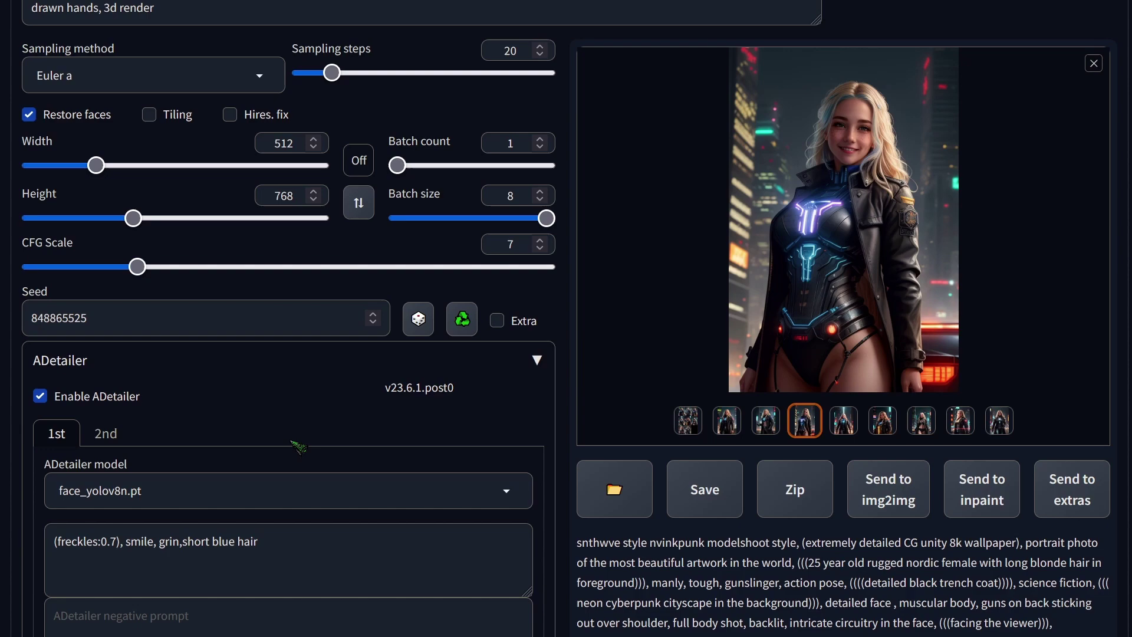
{"action": "left_click_drag", "start_coordinate": [154, 541], "coordinate": [273, 536]}
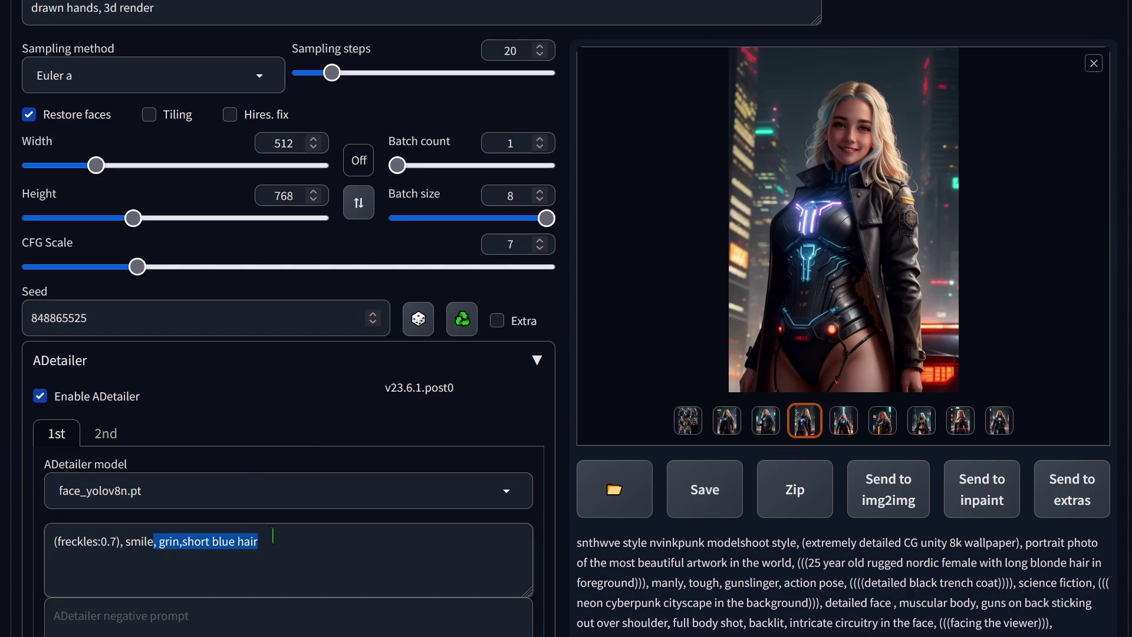
{"action": "left_click", "coordinate": [273, 536]}
{"action": "scroll", "coordinate": [304, 455], "scroll_direction": "up", "scroll_amount": 6}
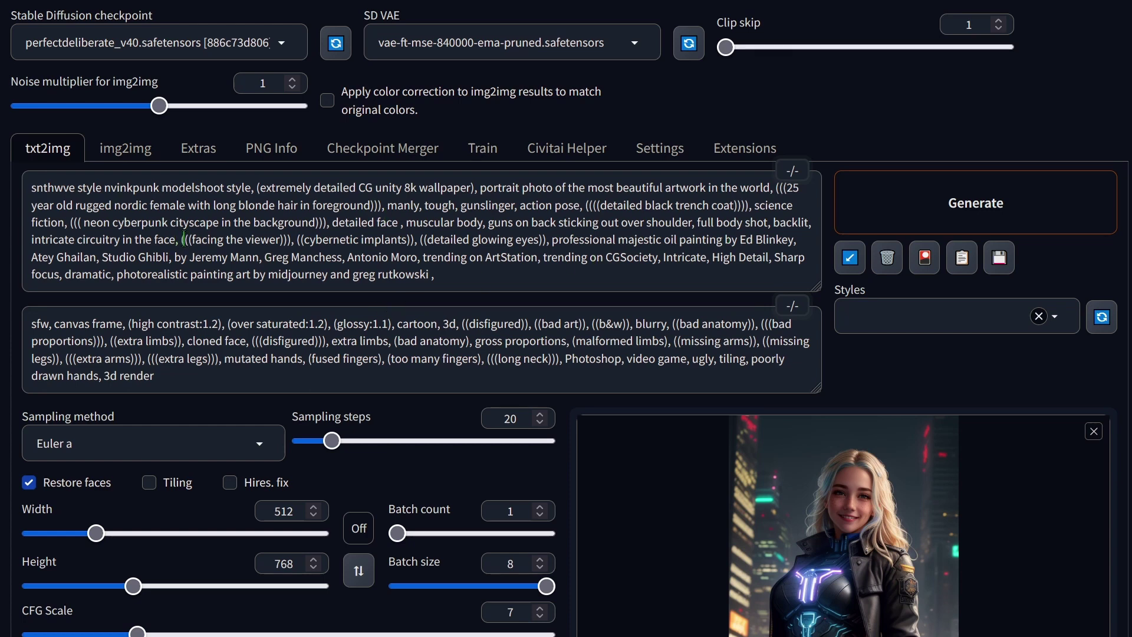
{"action": "left_click_drag", "start_coordinate": [183, 239], "coordinate": [285, 239]}
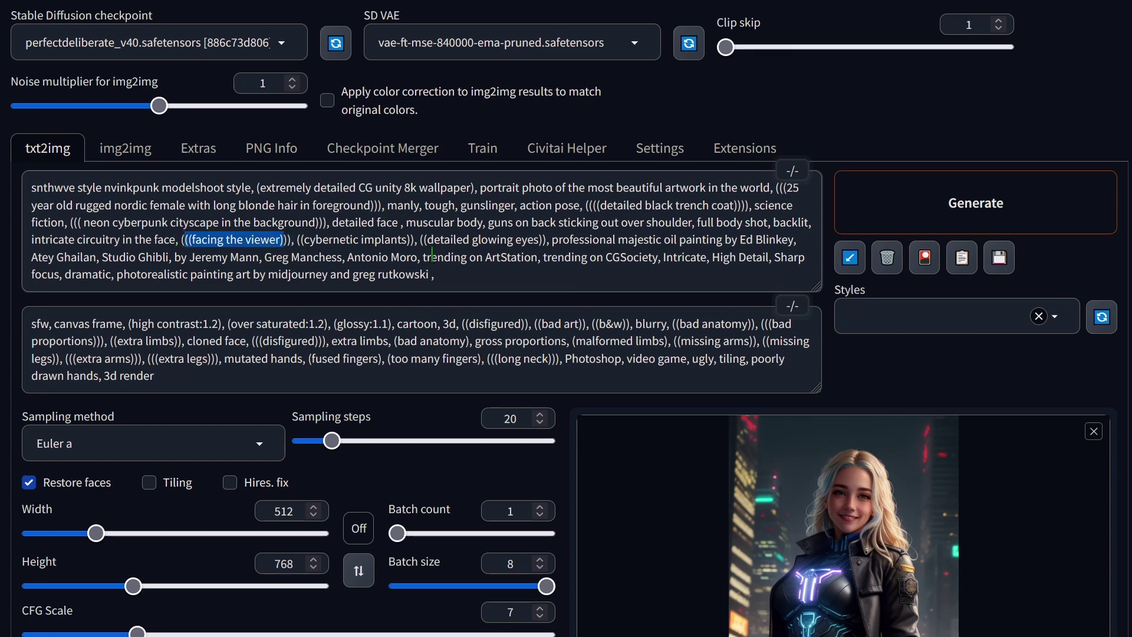
{"action": "left_click_drag", "start_coordinate": [422, 239], "coordinate": [545, 240]}
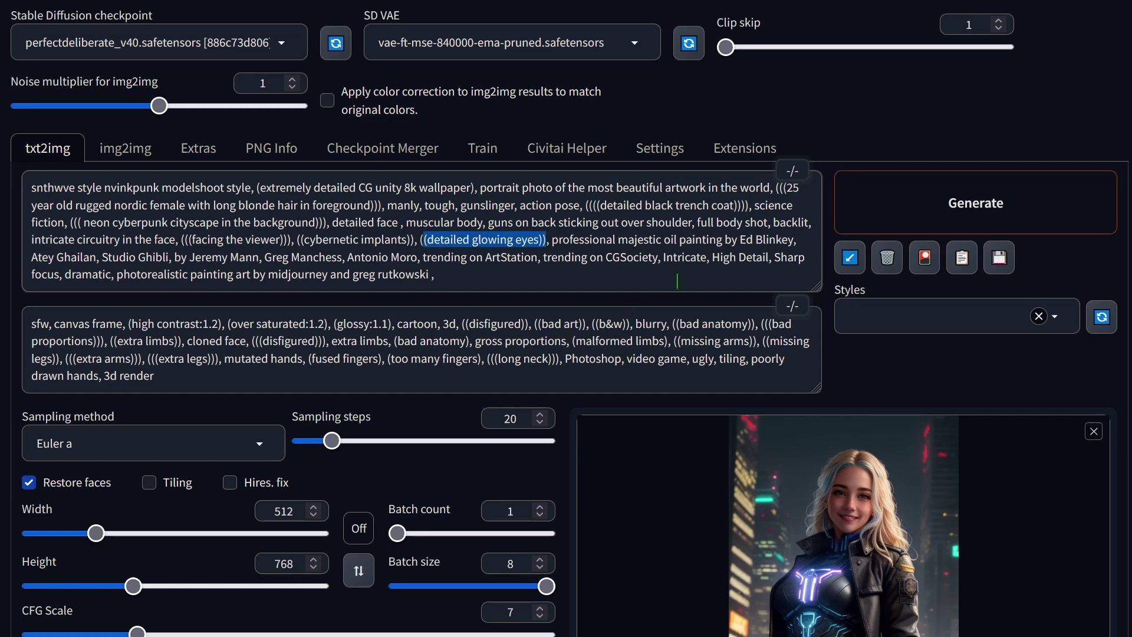
{"action": "left_click", "coordinate": [615, 241]}
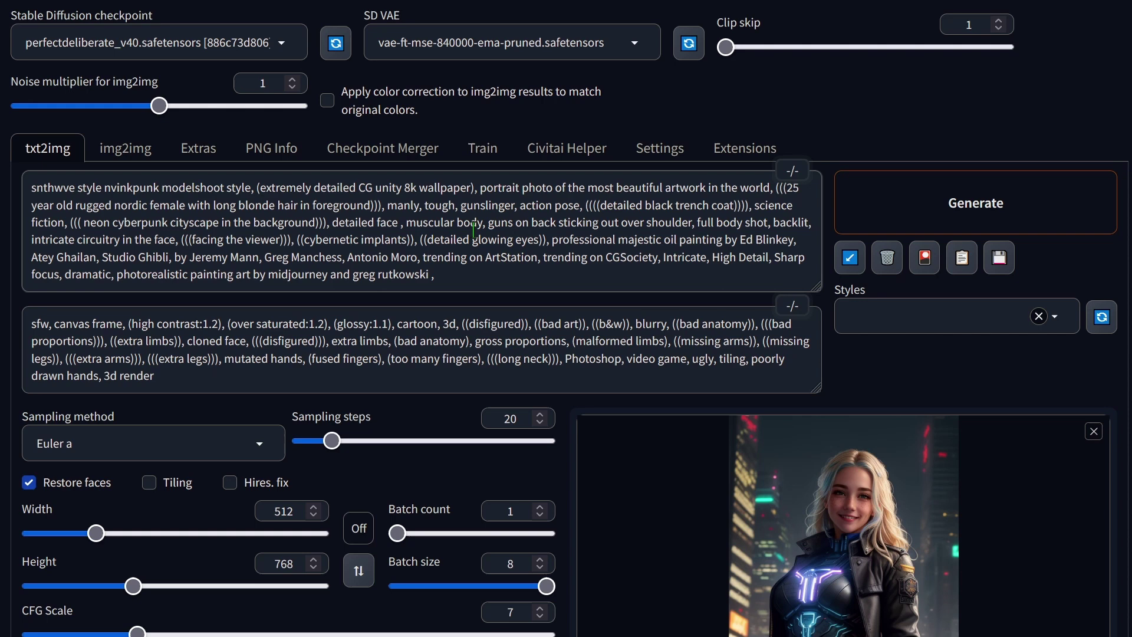
{"action": "double_click", "coordinate": [183, 239]}
{"action": "left_click", "coordinate": [280, 239]}
{"action": "left_click", "coordinate": [323, 257]}
{"action": "scroll", "coordinate": [541, 192], "scroll_direction": "down", "scroll_amount": 6}
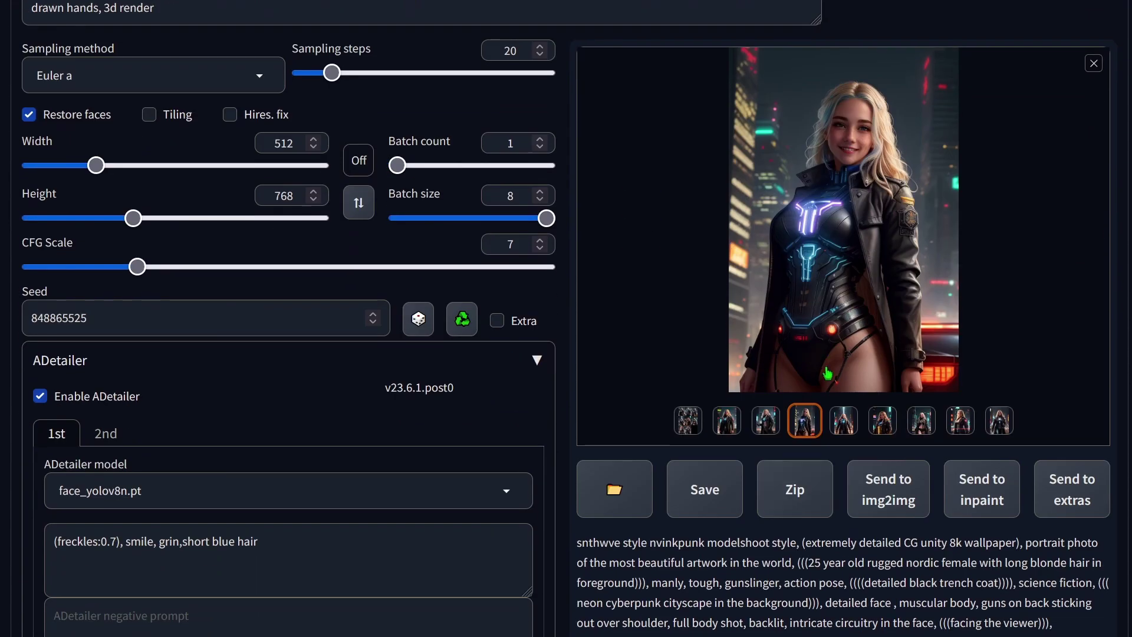
Step: Open the short-blue-hair results full-size and browse each portrait, the grid, and beyond
{"action": "left_click", "coordinate": [846, 325]}
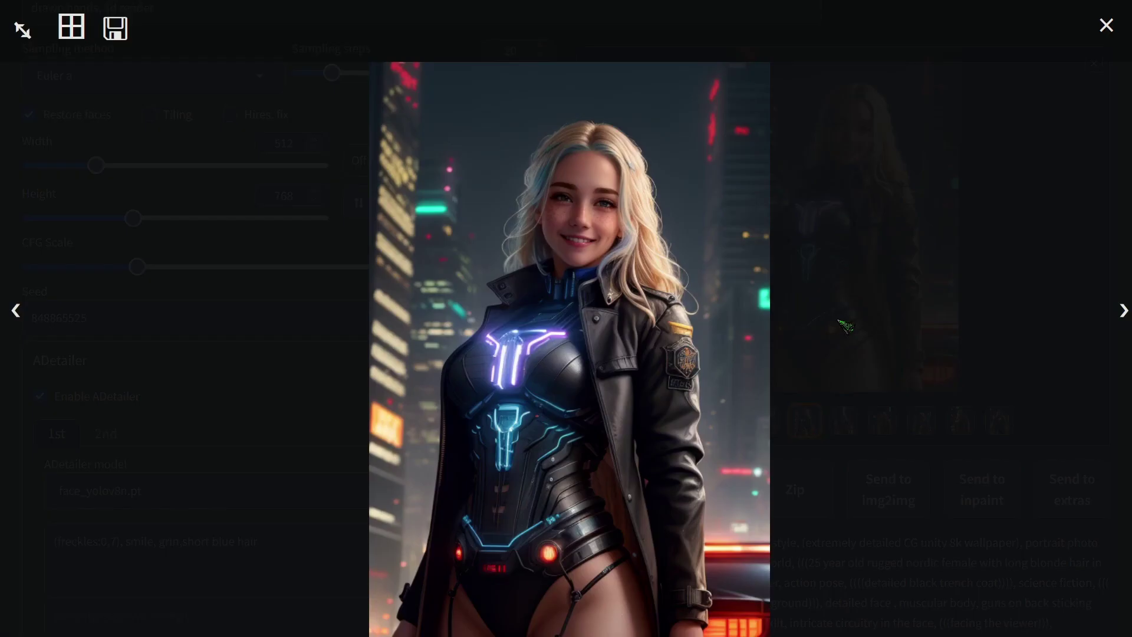
{"action": "left_click", "coordinate": [1124, 311]}
{"action": "left_click", "coordinate": [1124, 311]}
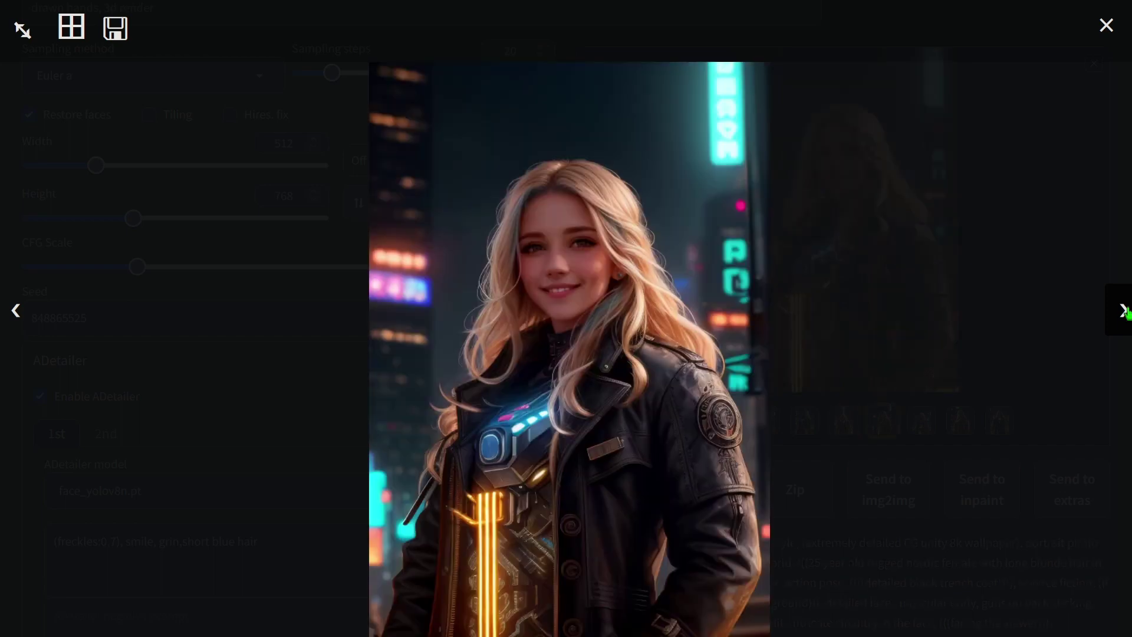
{"action": "left_click", "coordinate": [1123, 321]}
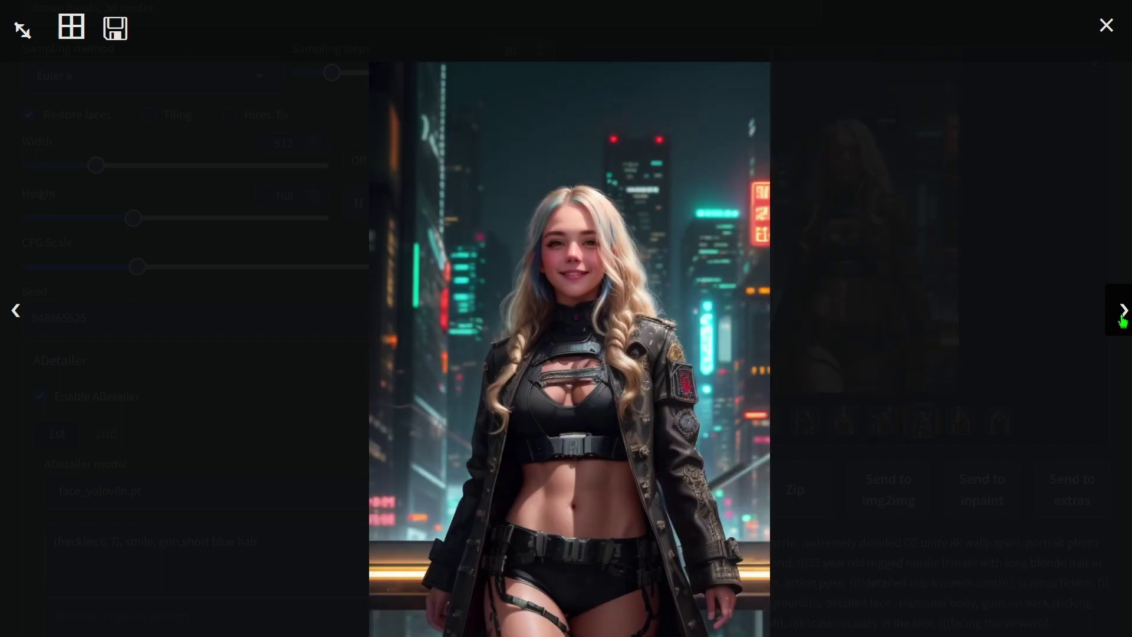
{"action": "left_click", "coordinate": [1122, 321]}
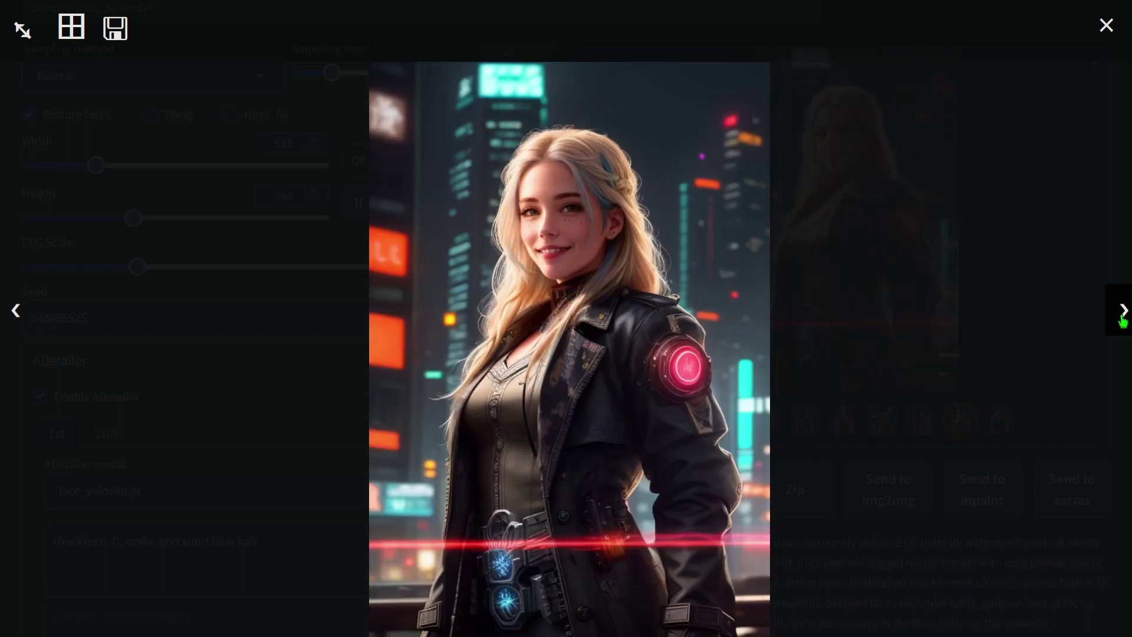
{"action": "left_click", "coordinate": [1115, 322]}
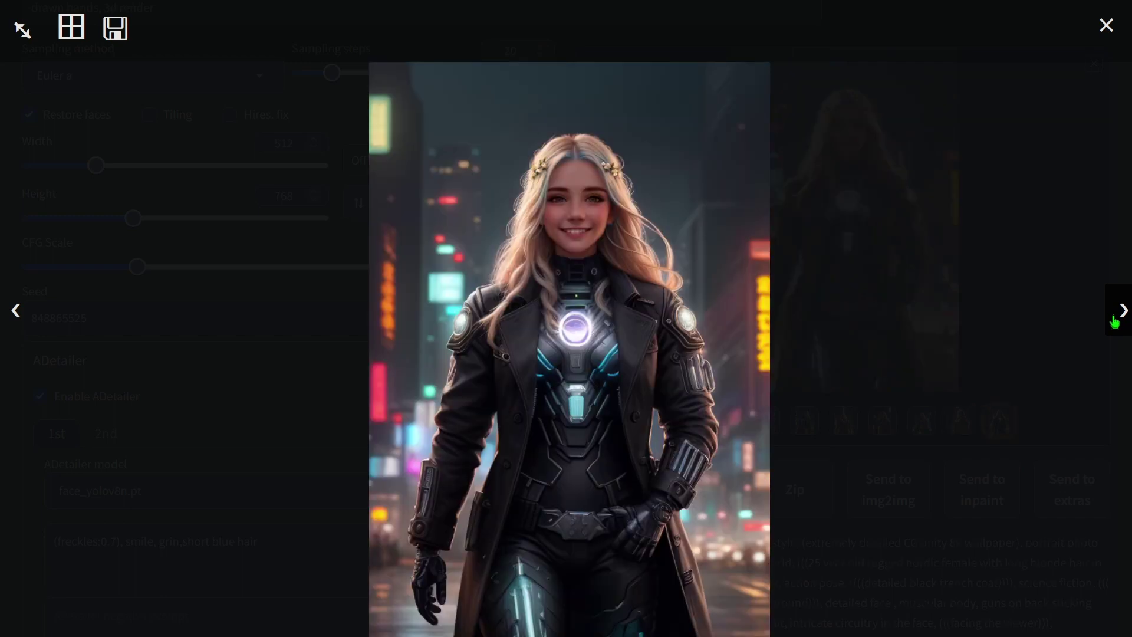
{"action": "left_click", "coordinate": [1115, 321]}
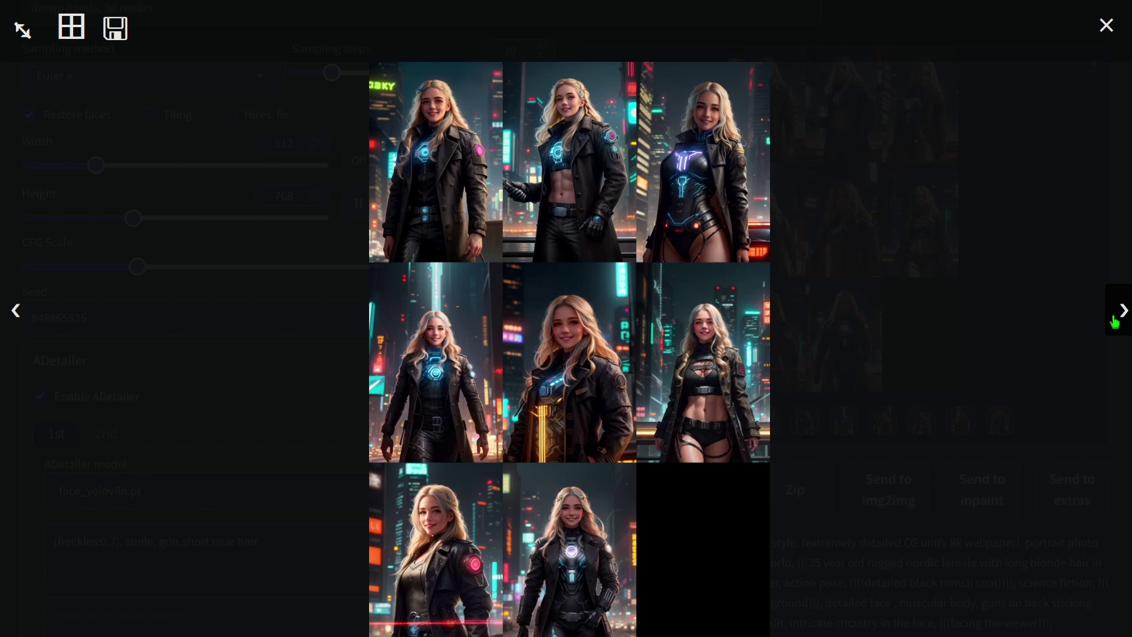
{"action": "left_click", "coordinate": [1115, 322]}
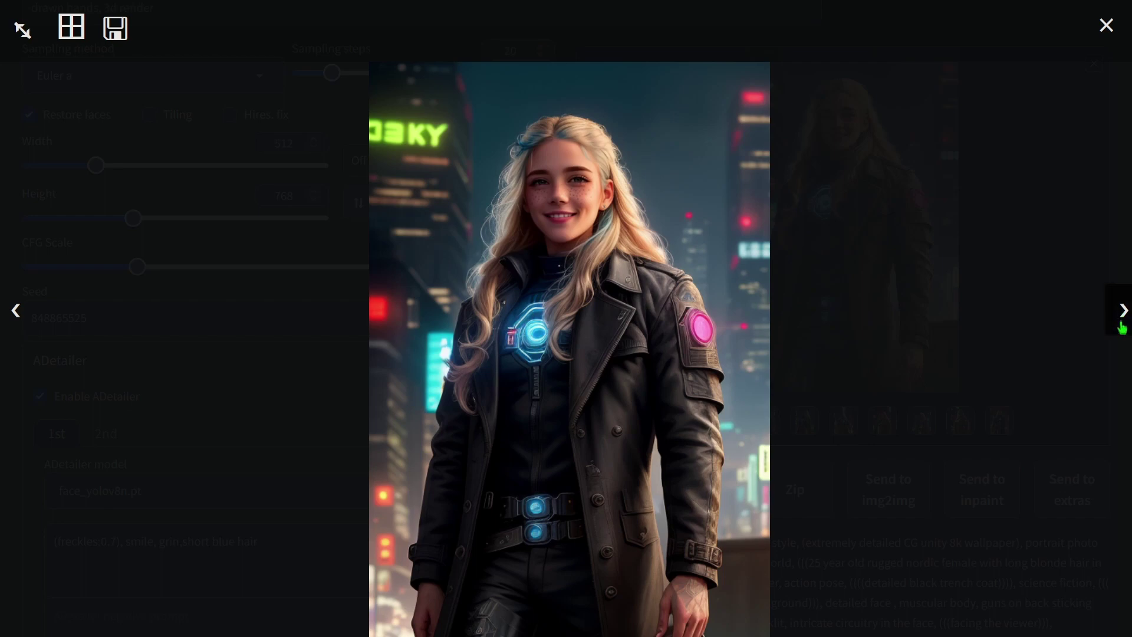
{"action": "left_click", "coordinate": [1122, 329]}
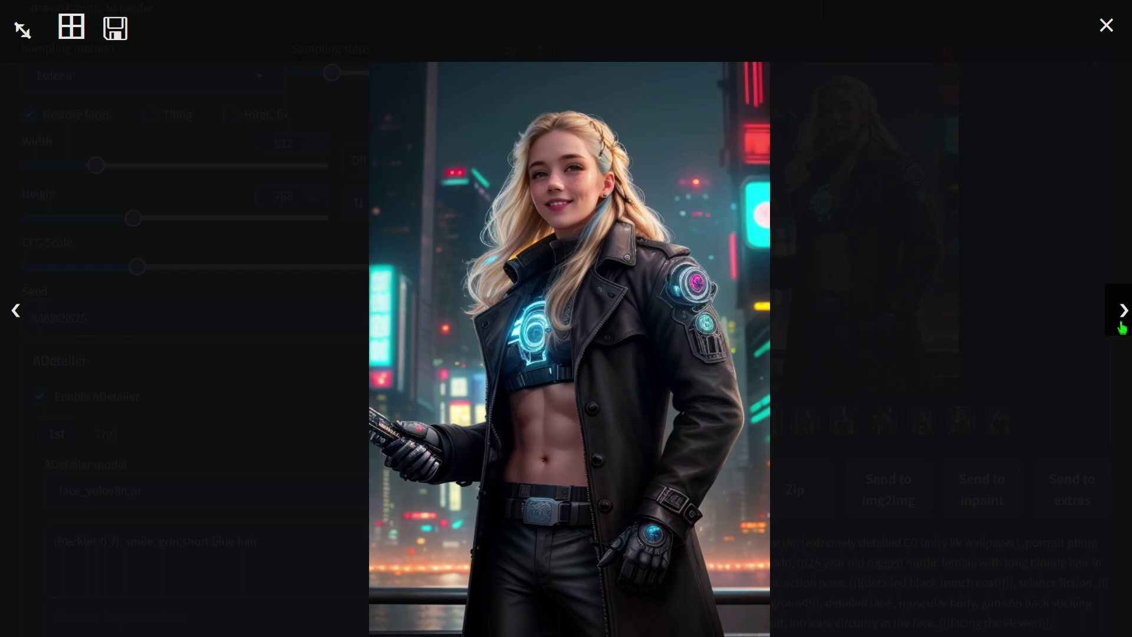